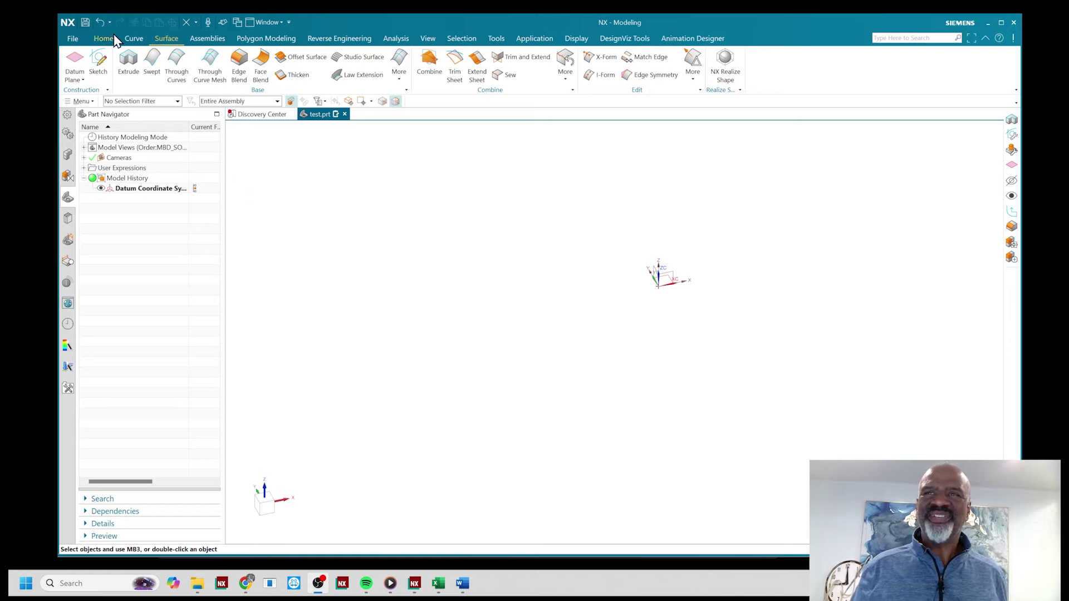
Switch to the Curve tab's tools in the empty test.prt part
left_click(134, 40)
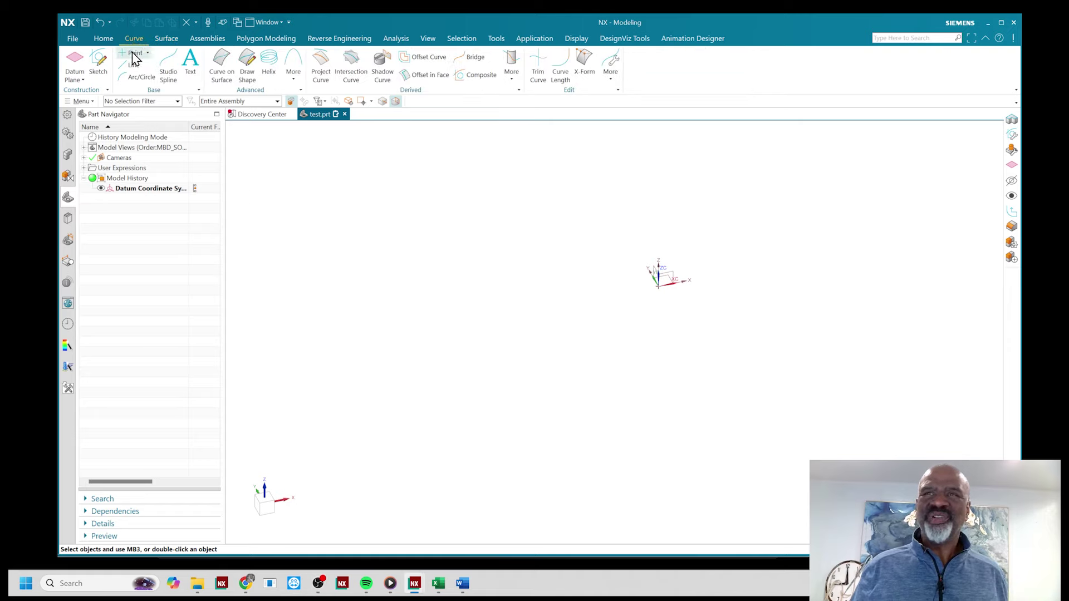
Start a helix with an end diameter of 5 in and 2 turns
left_click(273, 64)
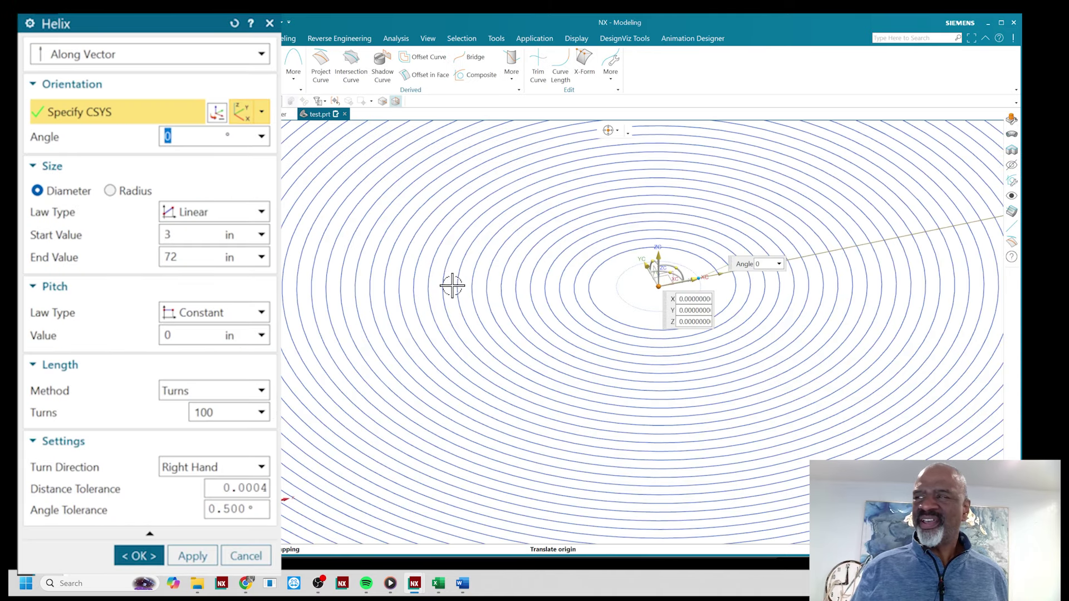
scroll(451, 284, "down", 2)
left_click(202, 257)
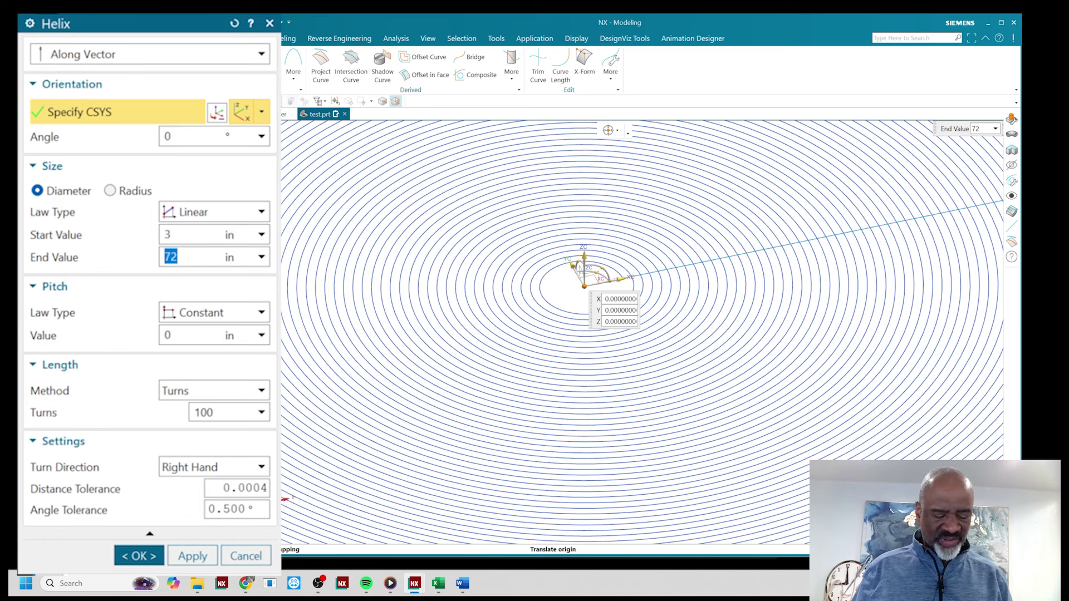
type("5")
key("Return")
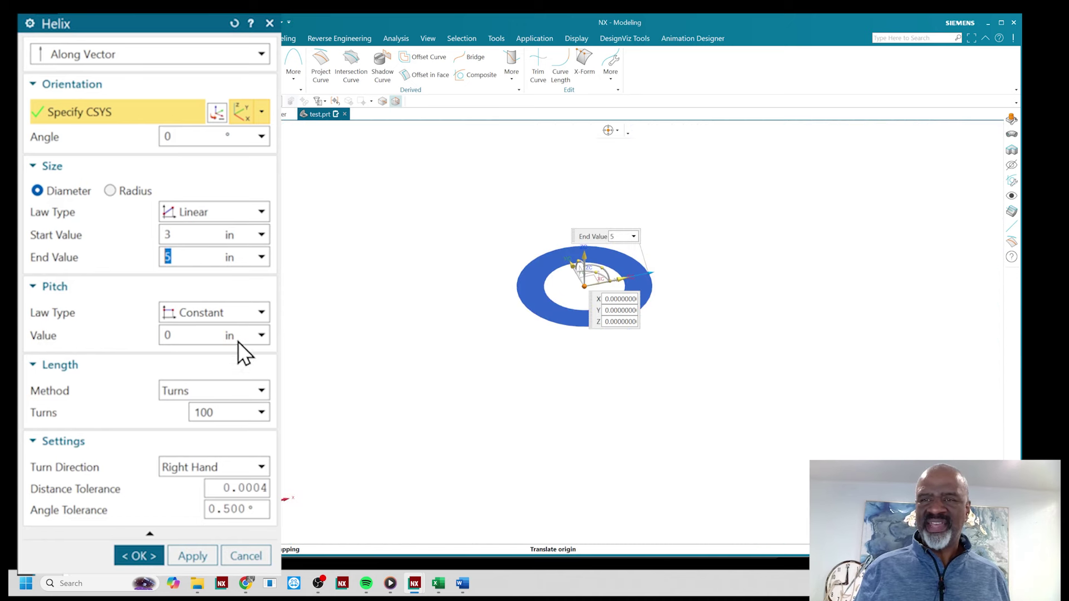
left_click(218, 413)
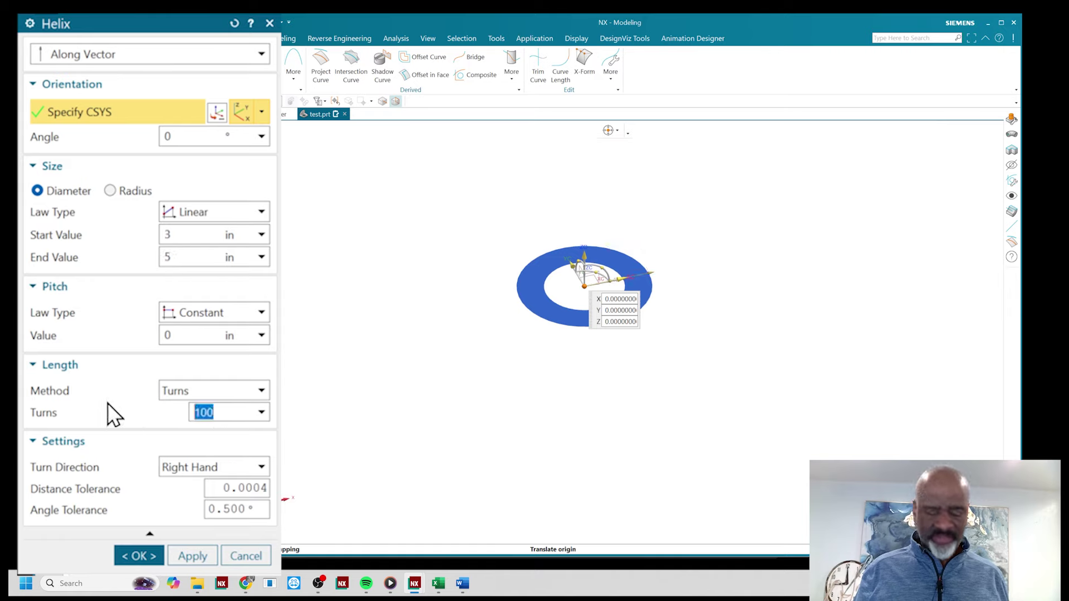
type("2")
key("Return")
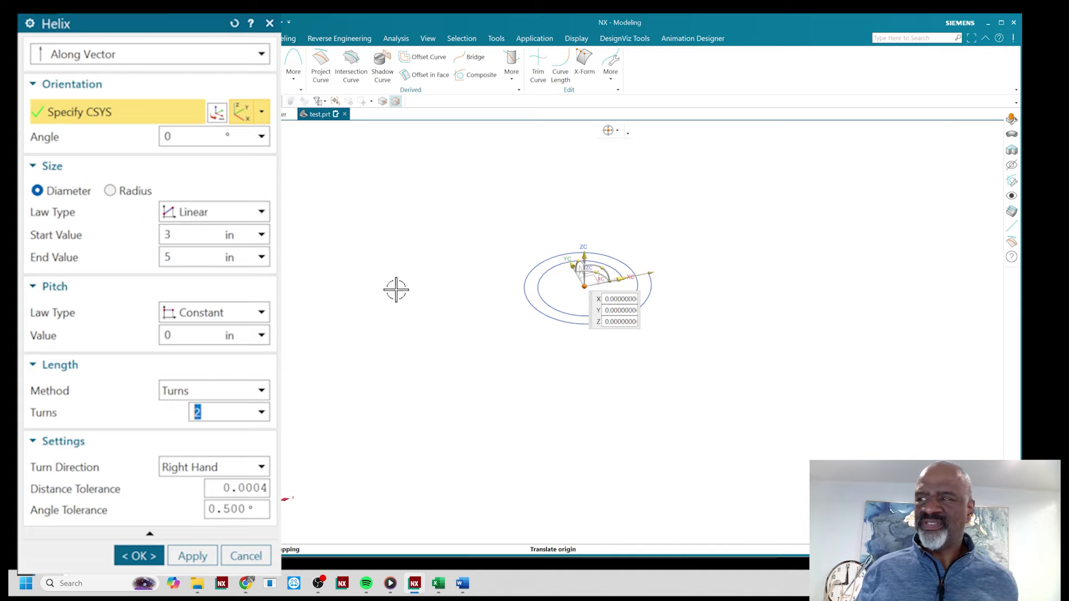
Set the helix pitch to 0.5 in and create Helix (6)
scroll(679, 244, "up", 2)
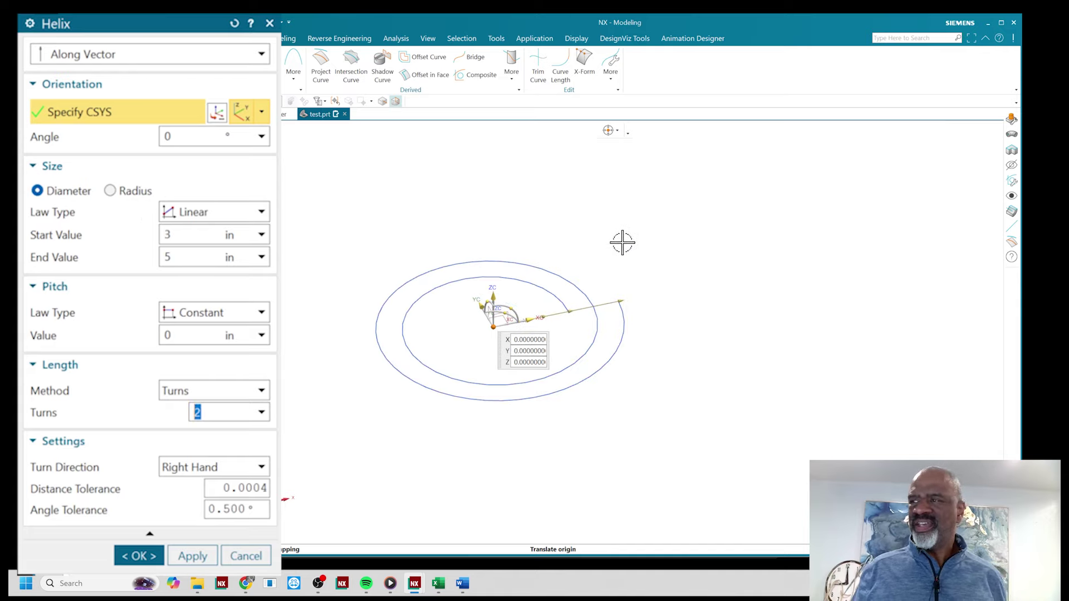
scroll(618, 228, "up", 2)
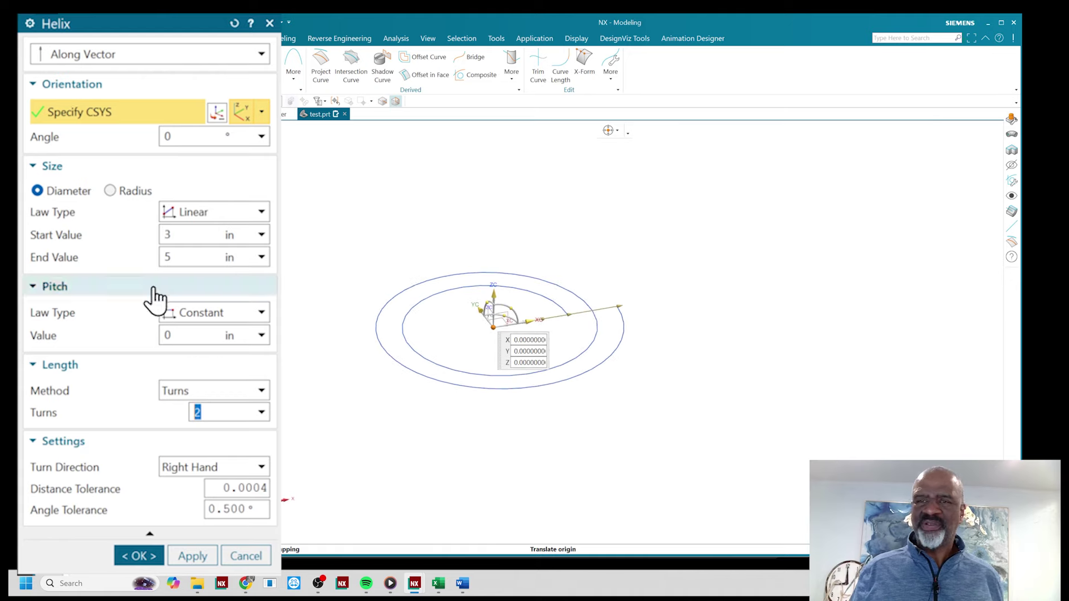
left_click(189, 339)
left_click_drag(189, 339, 34, 333)
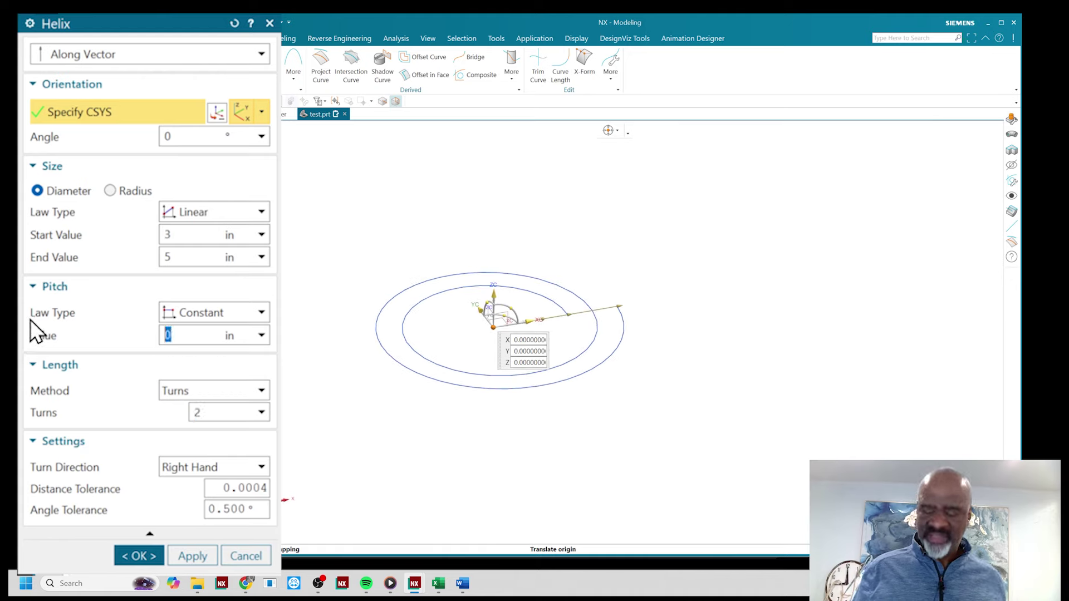
key("Return")
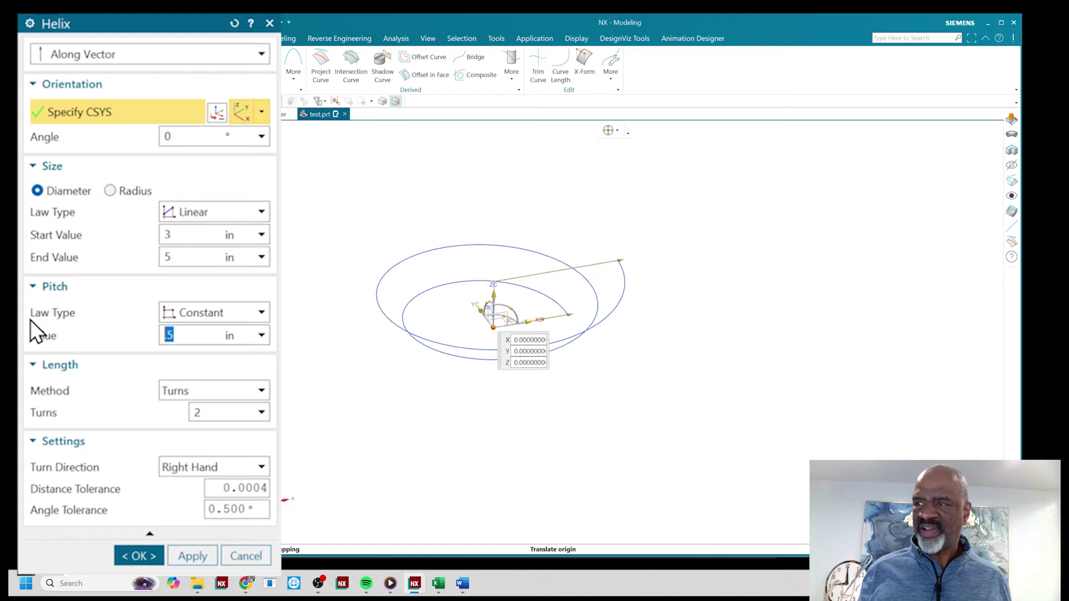
left_click(133, 556)
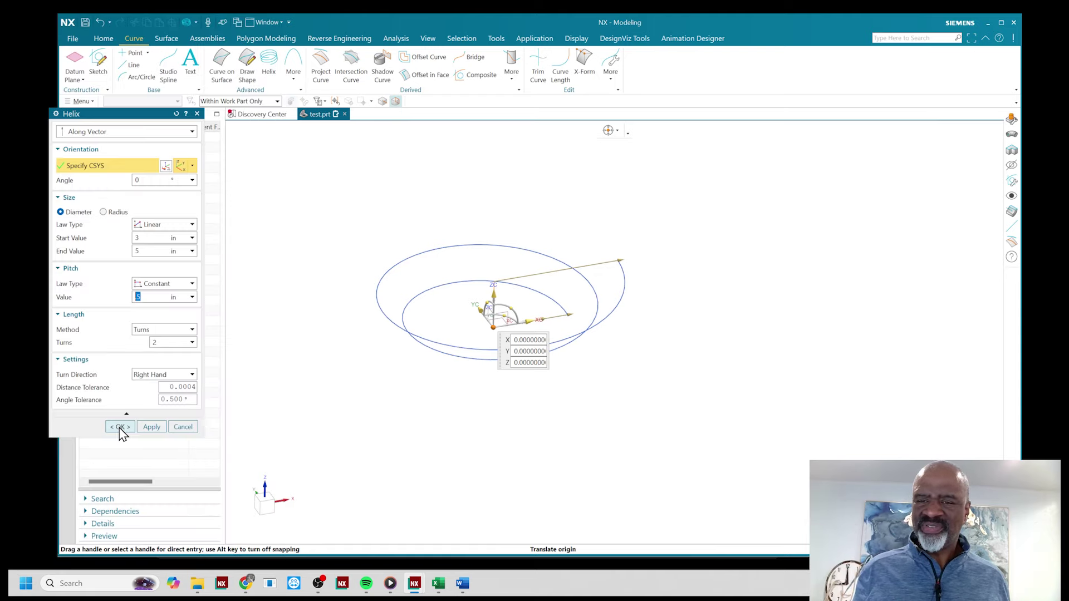
Extrude Helix (6) upward the default 1 in, creating the Extrude (7) ribbon sheet
mouse_move(327, 250)
middle_mouse_down()
mouse_move(352, 210)
mouse_move(337, 233)
mouse_move(312, 236)
middle_mouse_up()
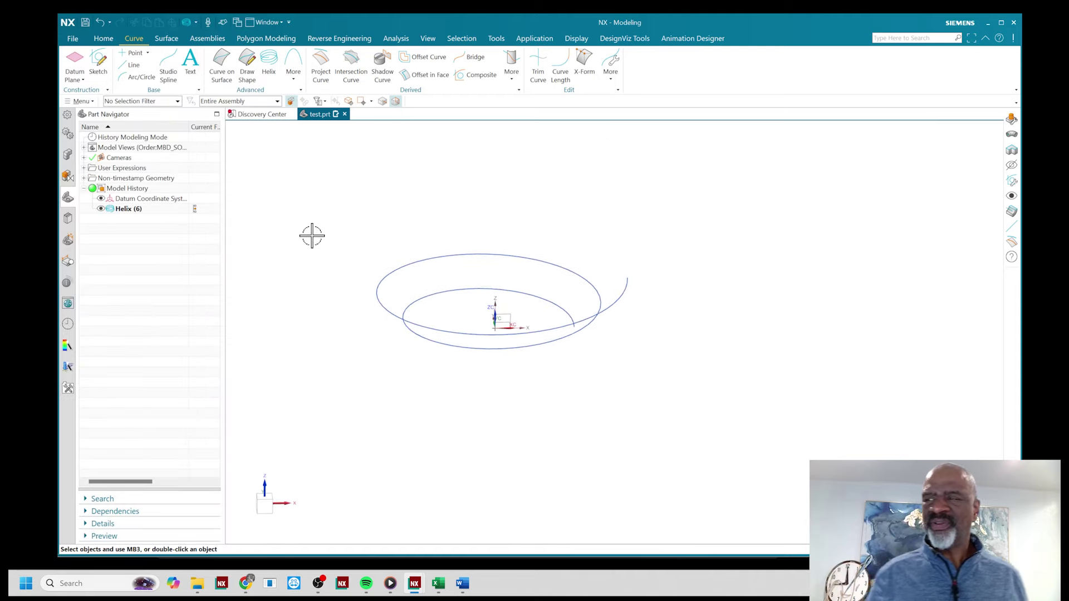
left_click(103, 38)
left_click(127, 66)
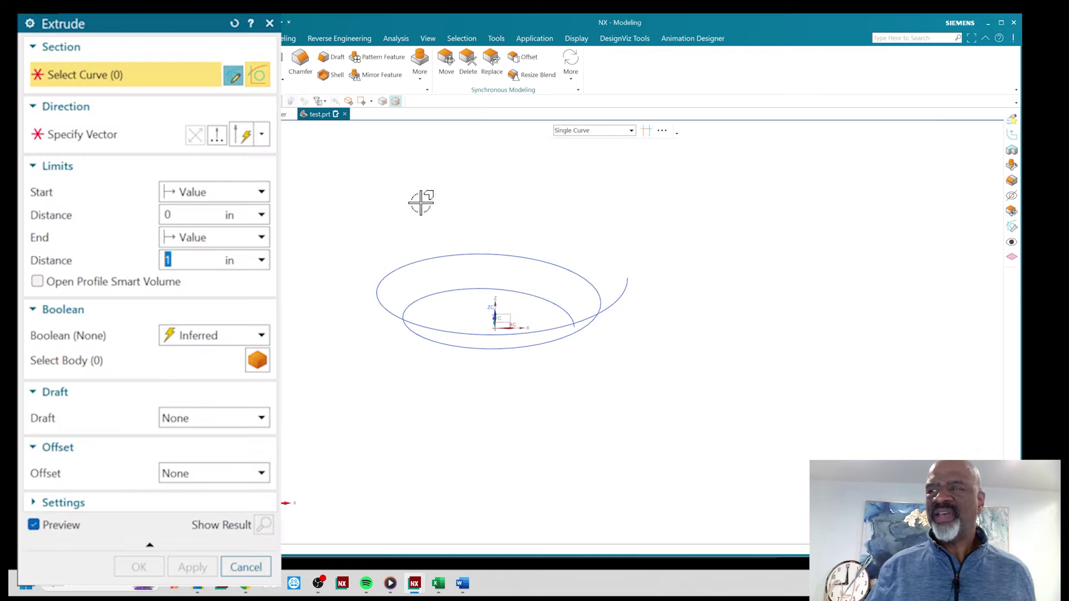
left_click(473, 253)
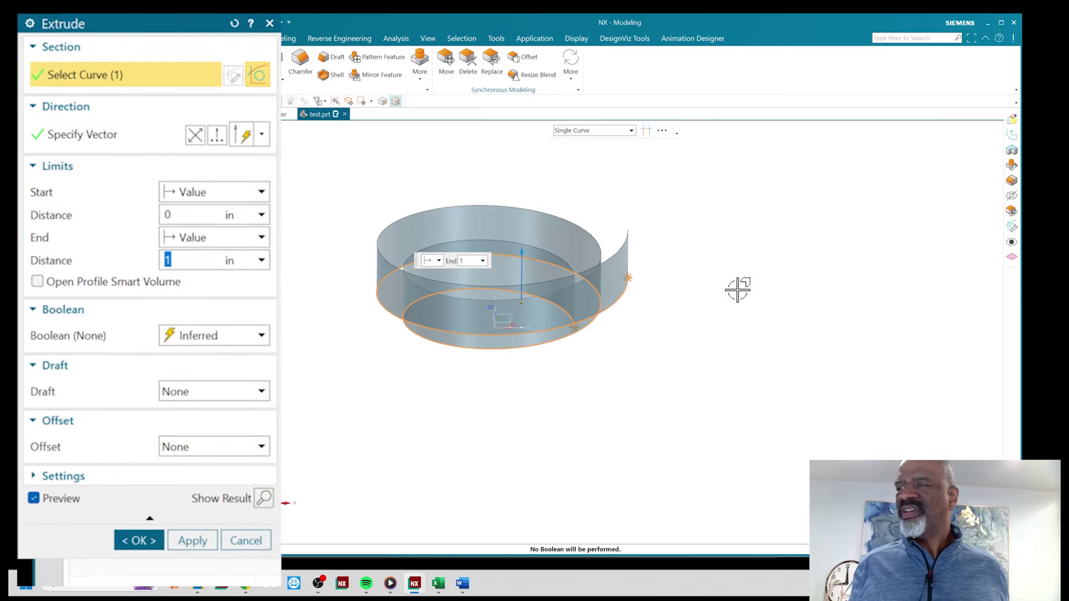
middle_click_drag(739, 288, 718, 252)
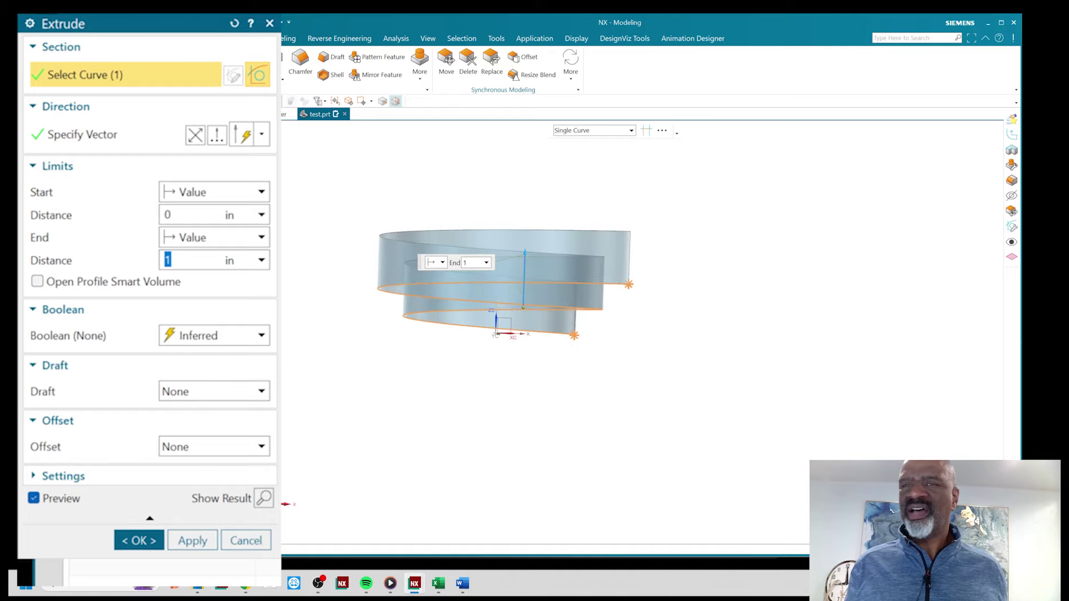
middle_click_drag(590, 394, 554, 412)
left_click(123, 545)
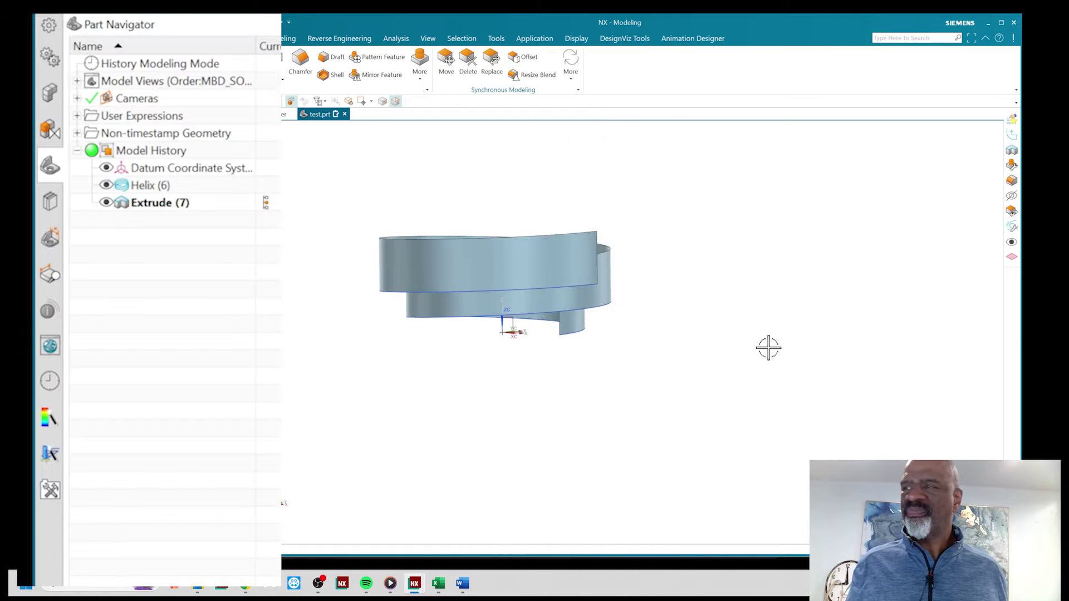
middle_click_drag(779, 325, 720, 257)
scroll(718, 256, "up", 3)
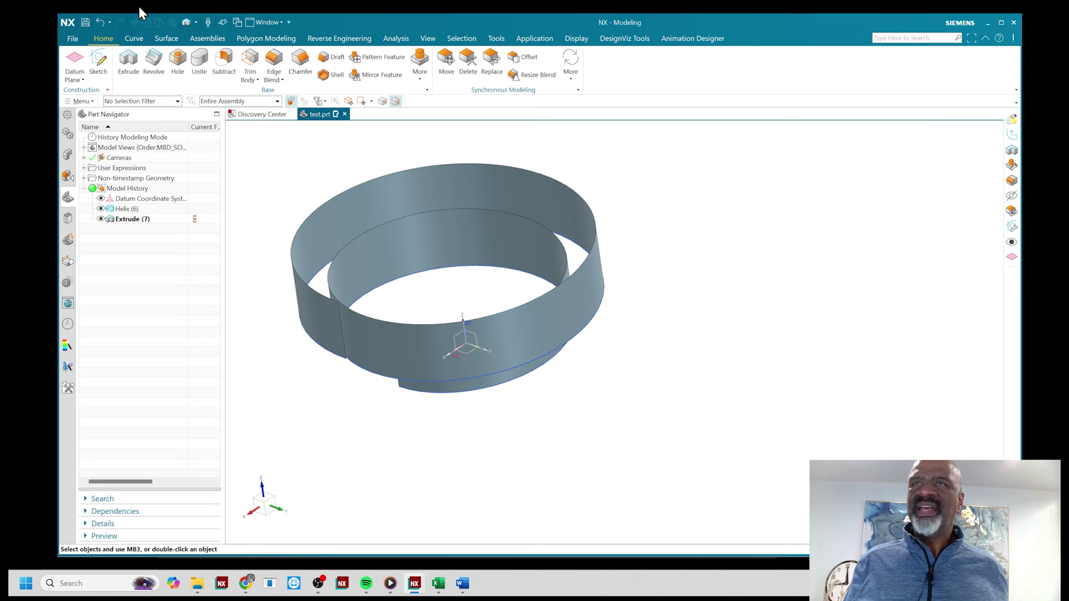
Open the Law Extension dialog from the Surface tab
left_click(165, 37)
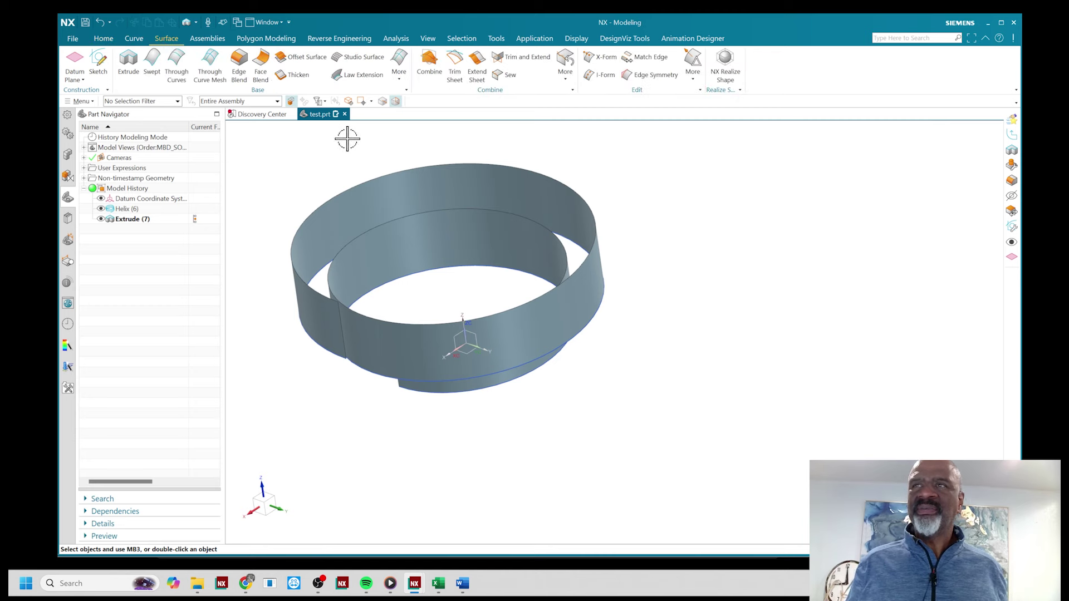
left_click(399, 65)
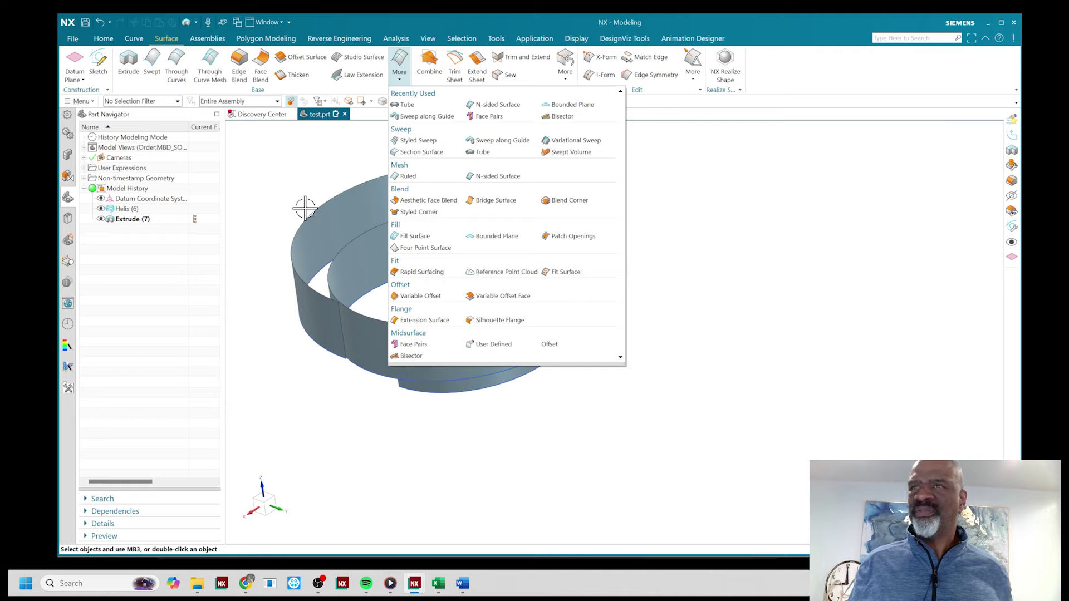
left_click(288, 170)
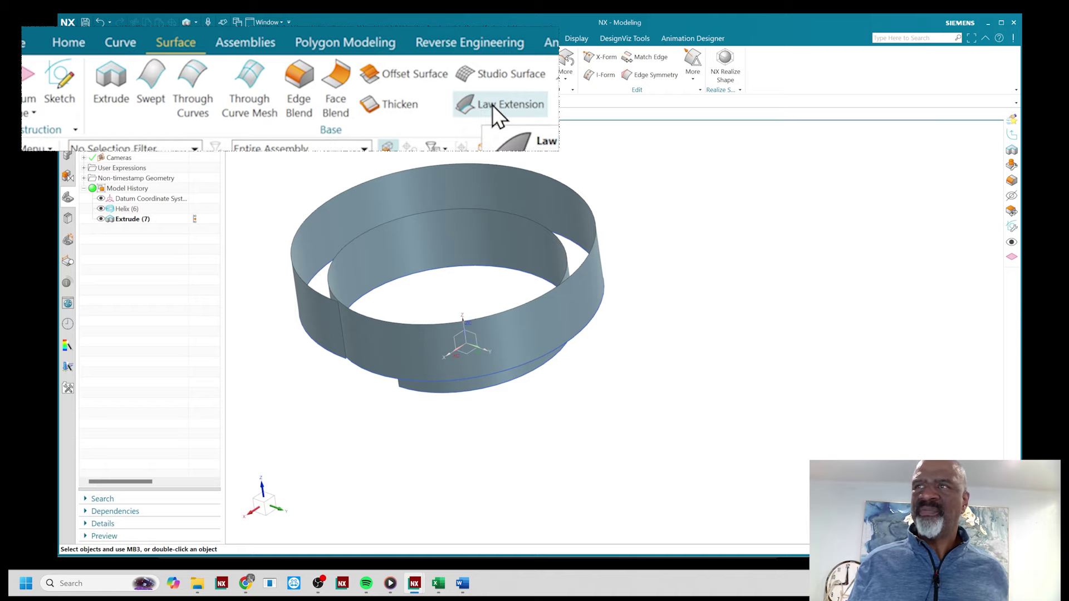
left_click(492, 105)
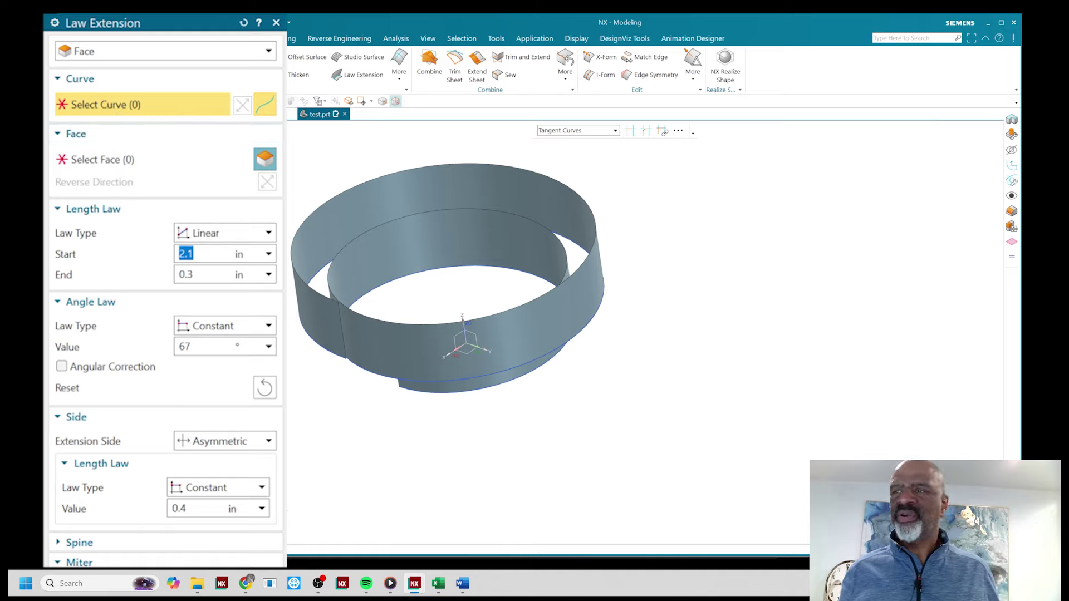
Pick the ribbon's top edge as base curve and the Extrude (7) face as reference
middle_click_drag(468, 287, 447, 287)
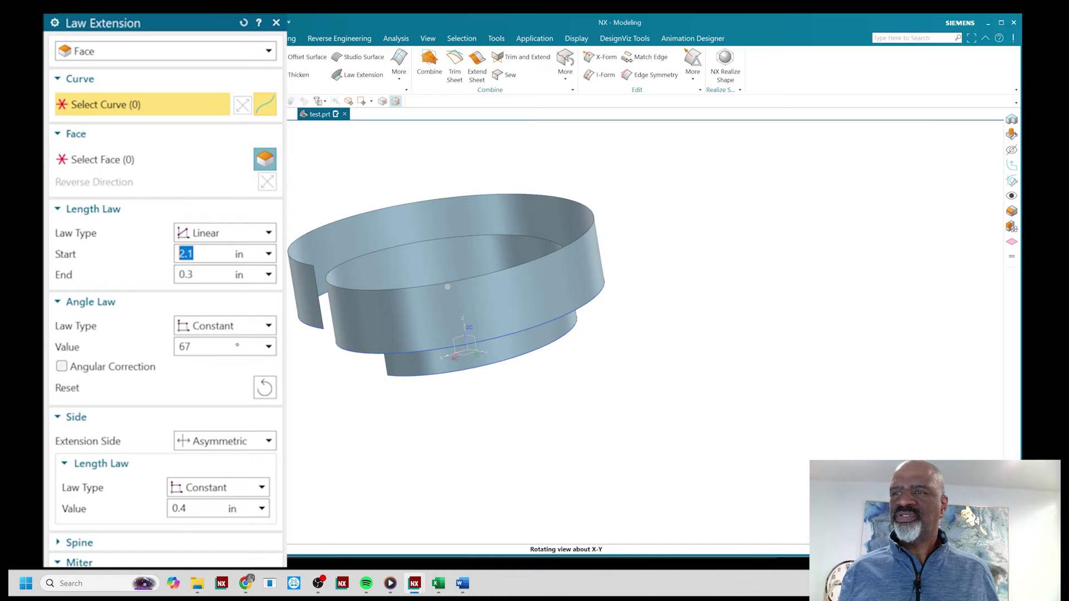
left_click(294, 245)
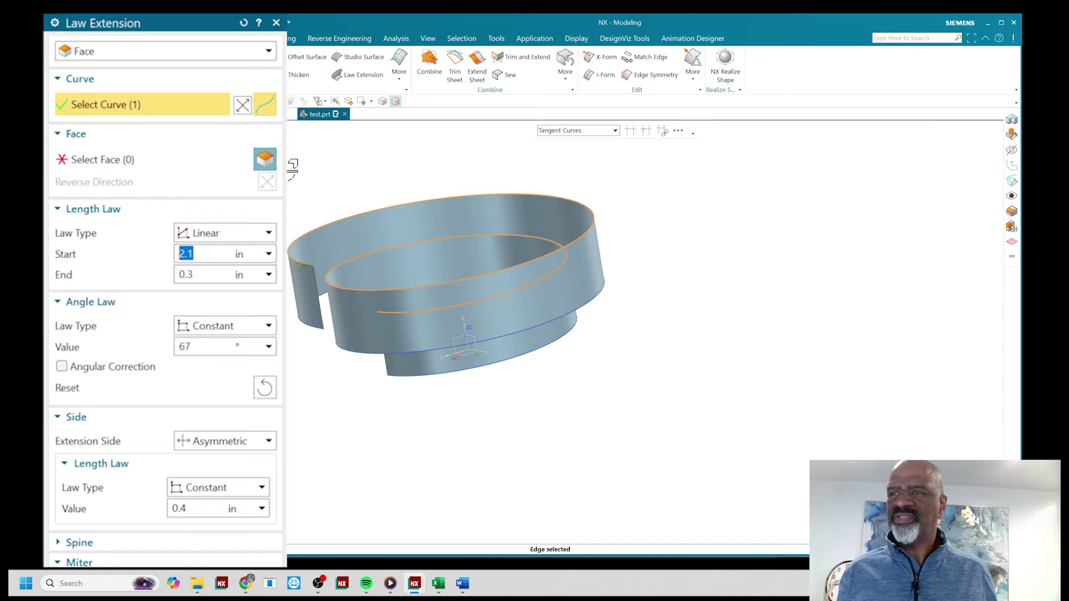
left_click(106, 160)
left_click(311, 239)
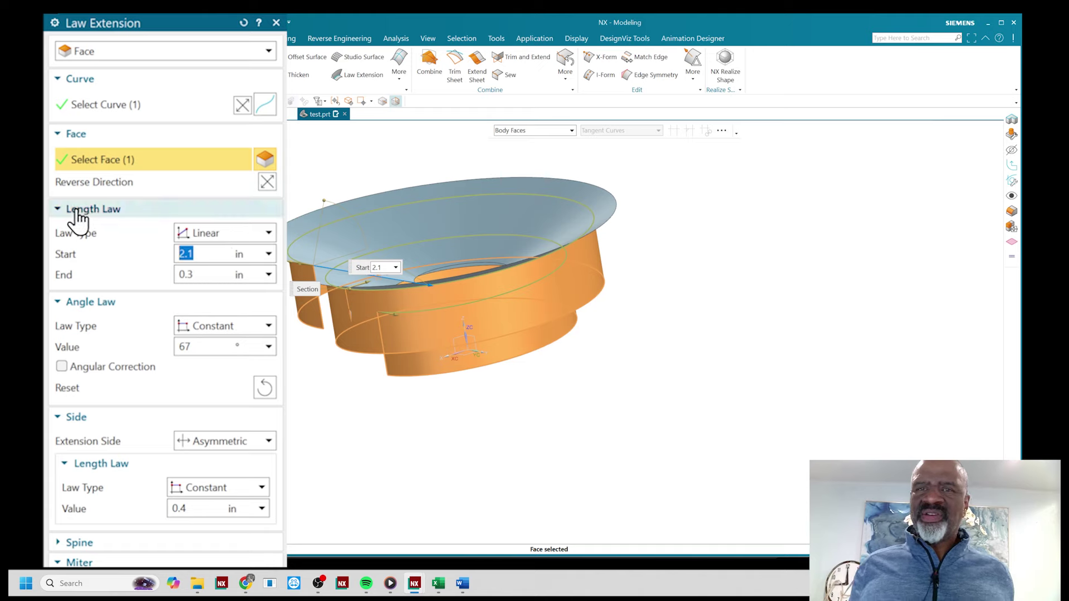
Make the flange length law Constant and extend it on one side only
left_click(226, 234)
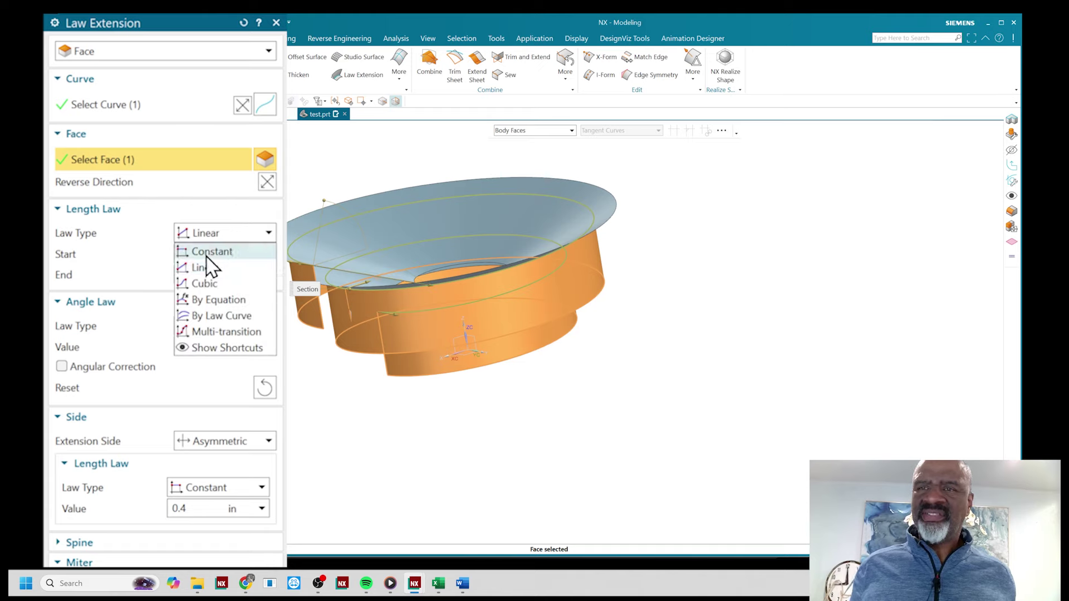
left_click(209, 250)
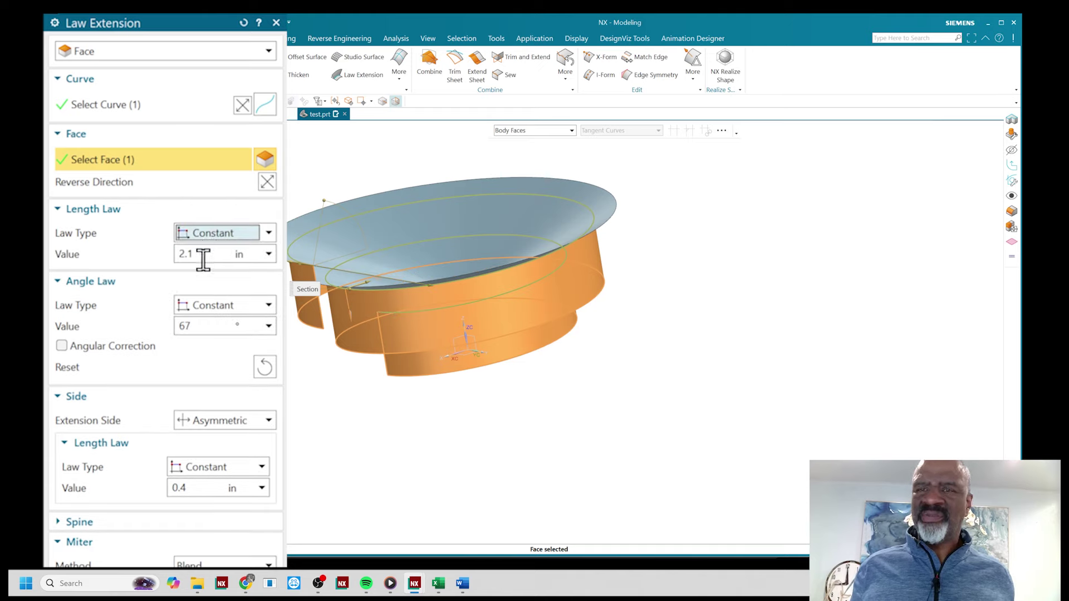
left_click(199, 423)
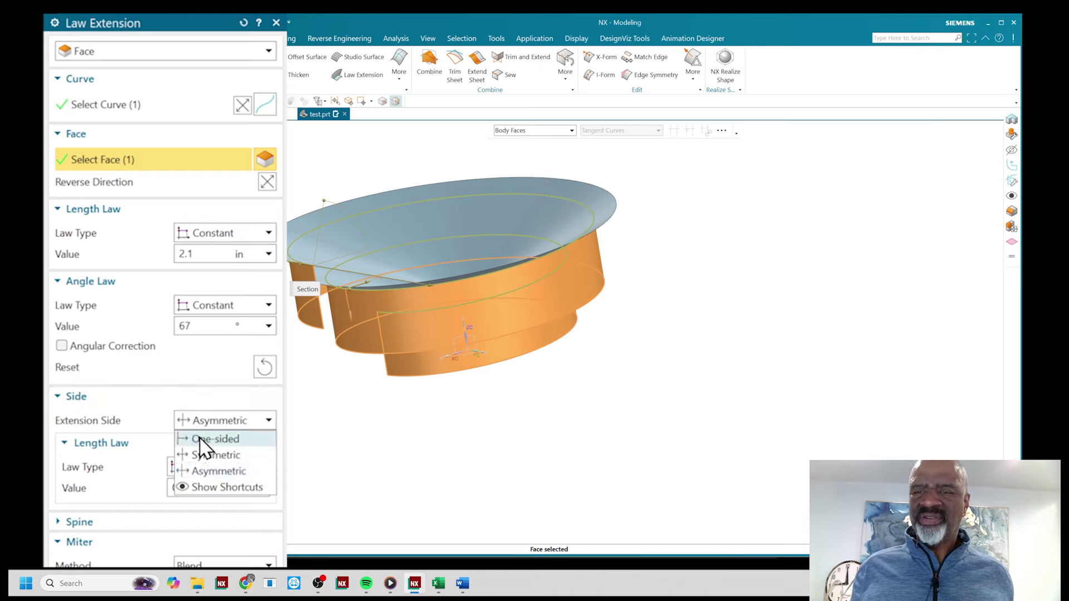
left_click(205, 440)
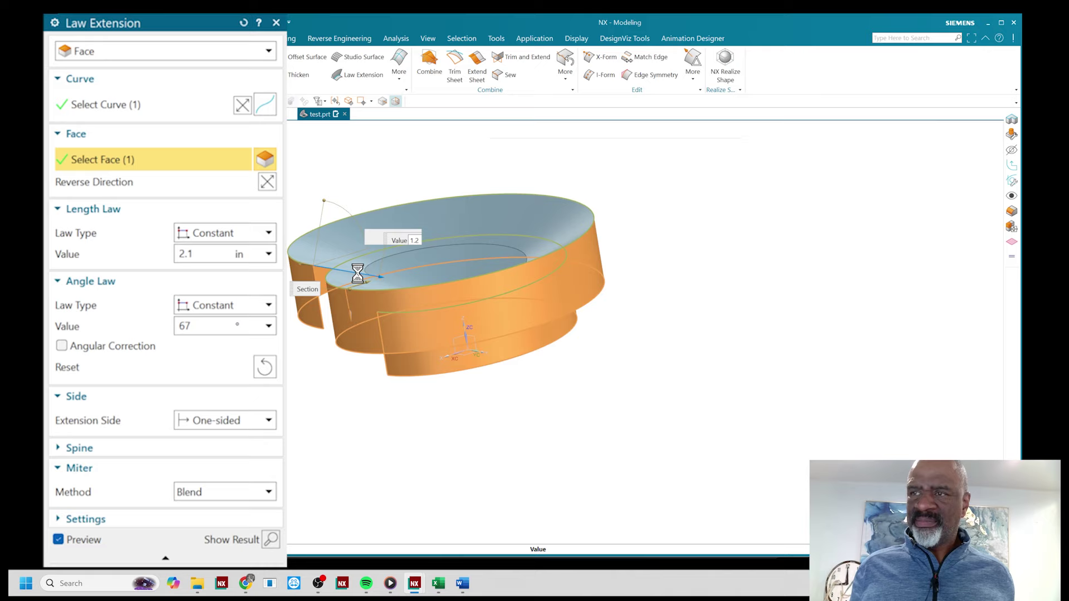
Drag the flange handles to a 0.65 in length at 91°
left_click_drag(358, 273, 334, 249)
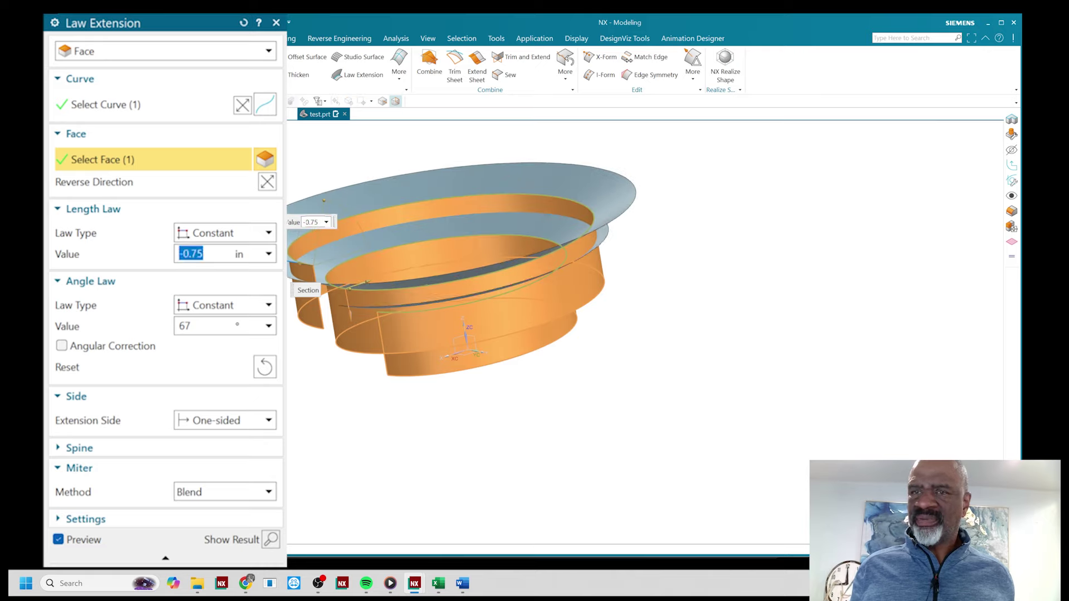
mouse_move(444, 256)
middle_mouse_down()
mouse_move(444, 300)
mouse_move(444, 250)
middle_mouse_up()
left_click_drag(287, 237, 341, 237)
middle_click_drag(388, 155, 363, 161)
left_click_drag(305, 178, 403, 169)
middle_click_drag(403, 170, 417, 191)
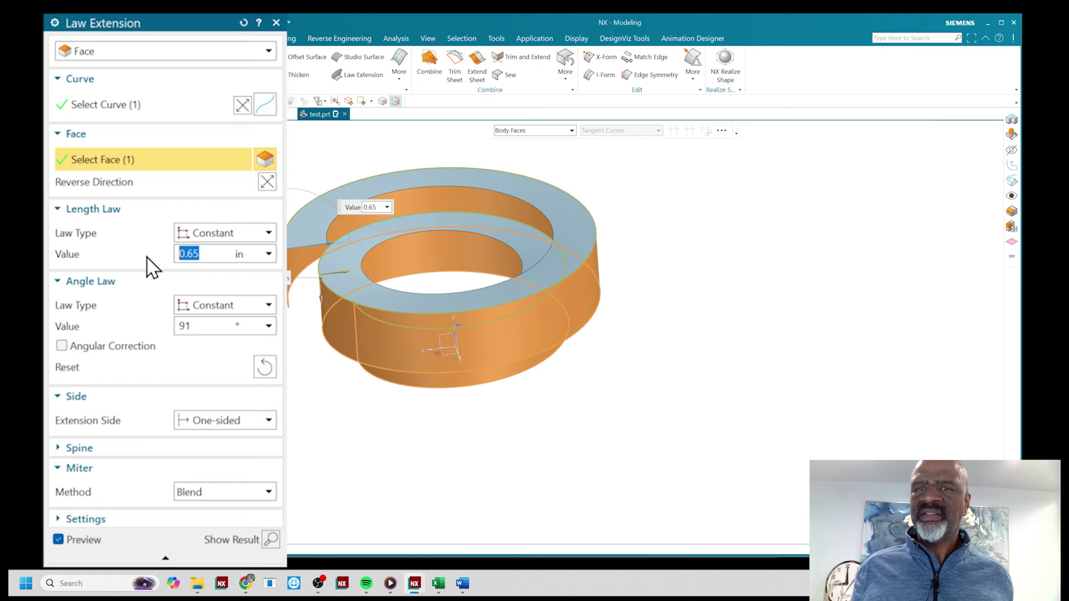
Switch the flange length law to Linear and enter its start and end lengths
left_click(220, 234)
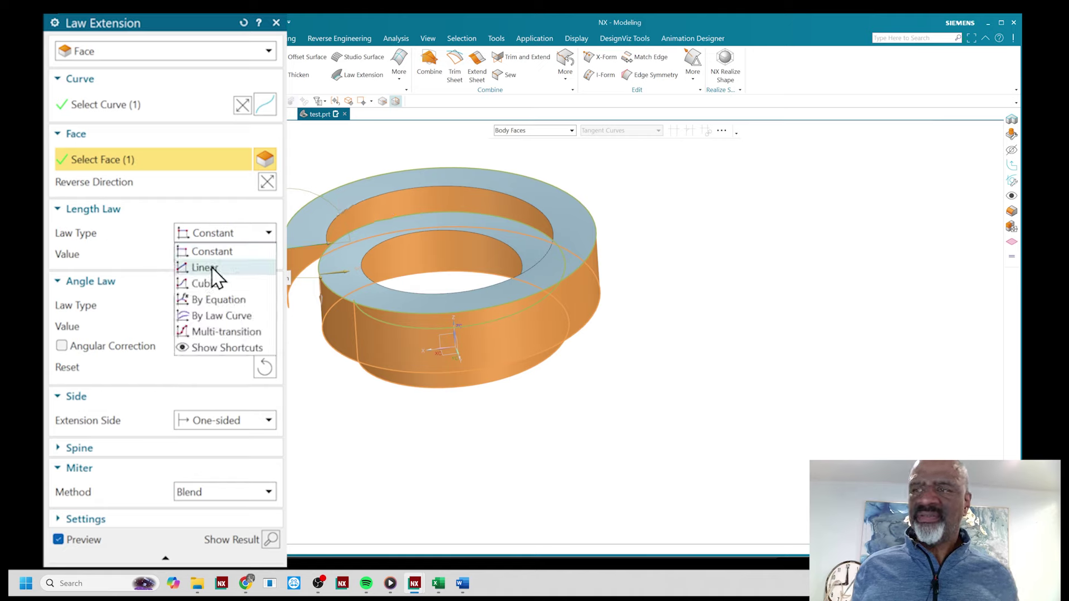
left_click(215, 269)
double_click(205, 253)
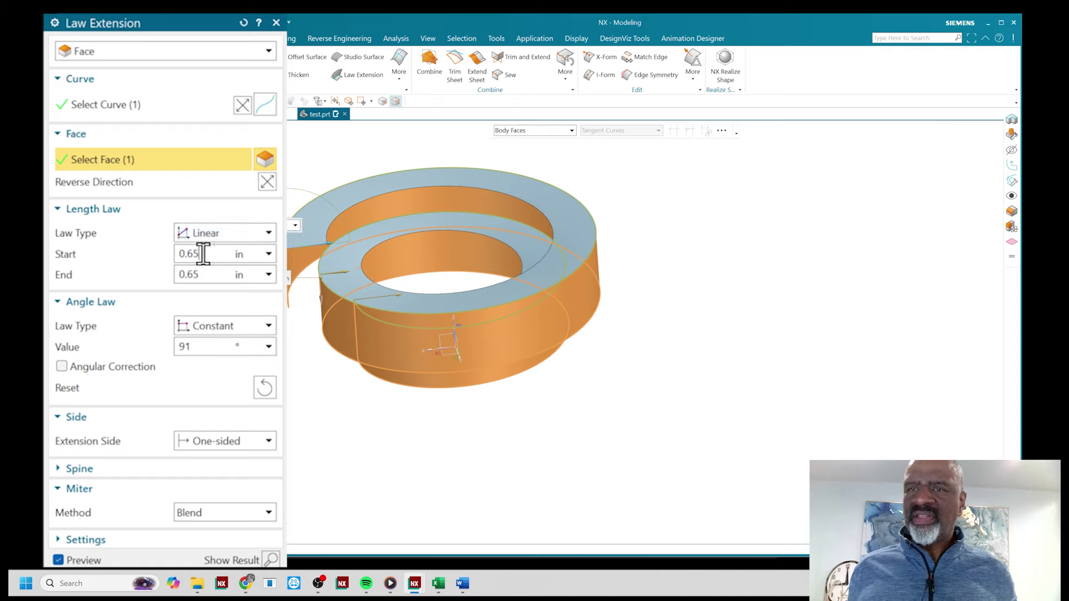
type("5")
key("Return")
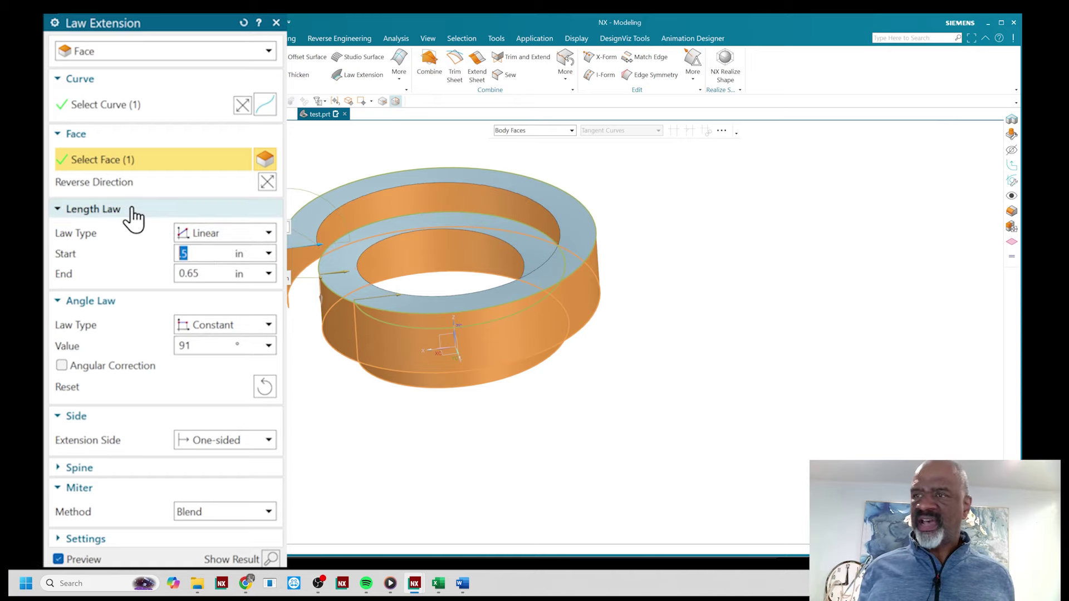
key("Tab")
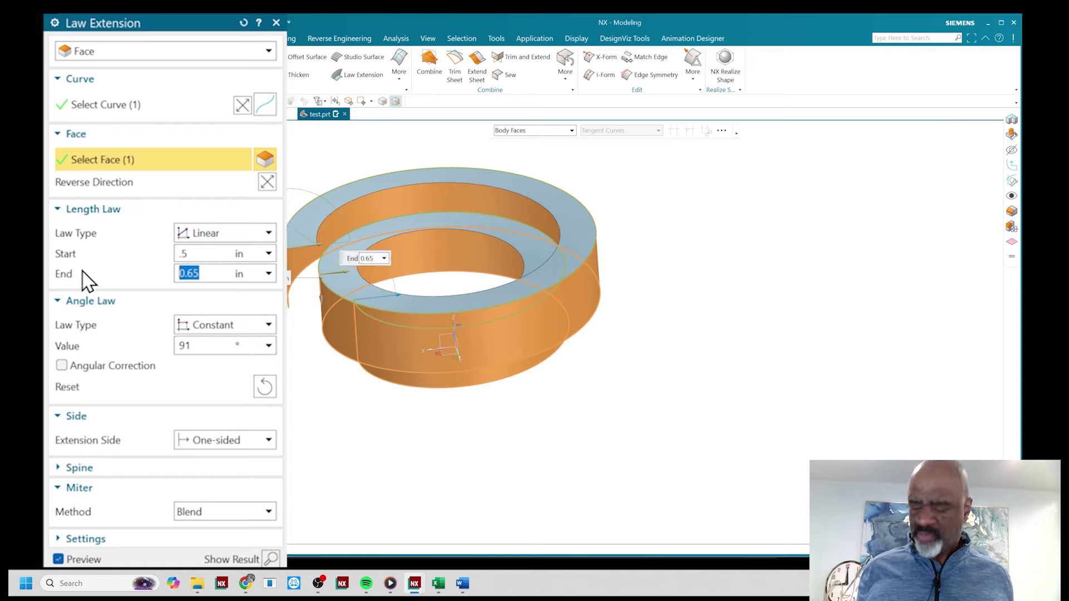
type(".25")
key("Return")
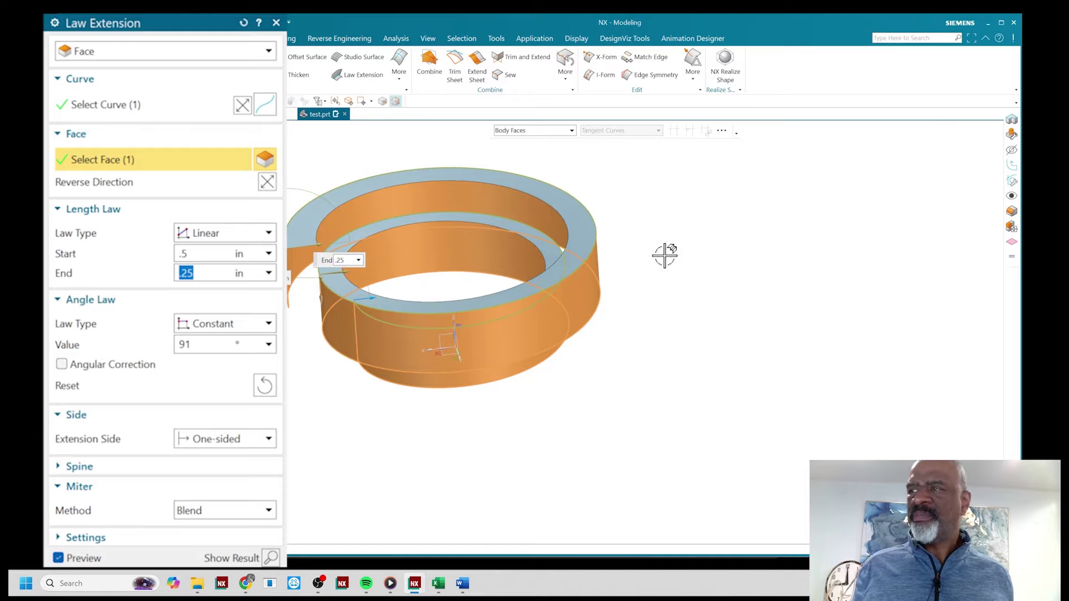
Correct the lengths to 0.25 start and 0.125 end, set 90°, and apply
middle_click_drag(723, 243, 827, 305)
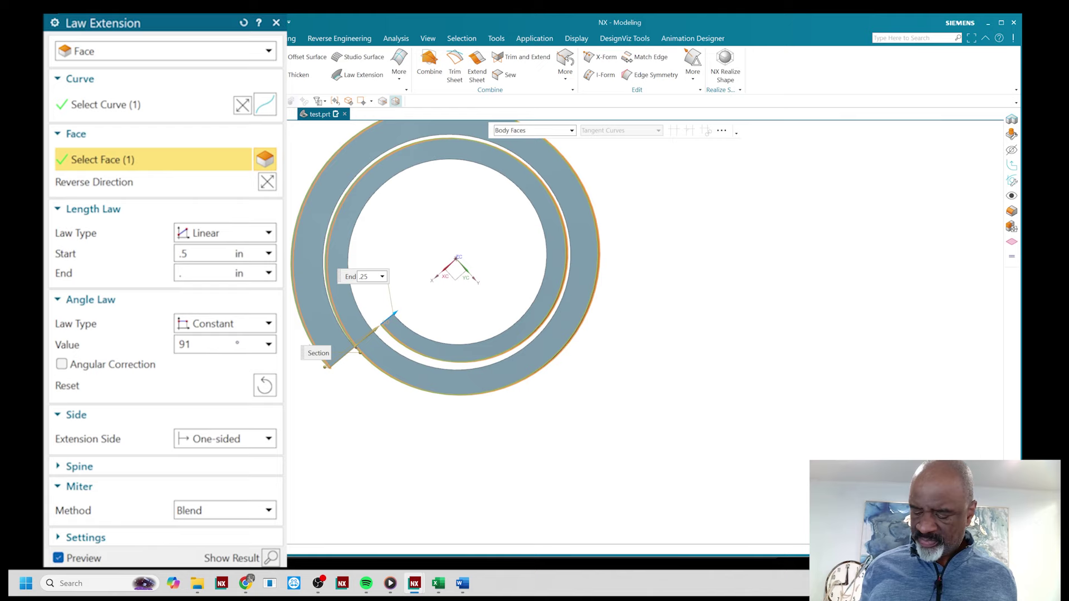
type("5")
key("Return")
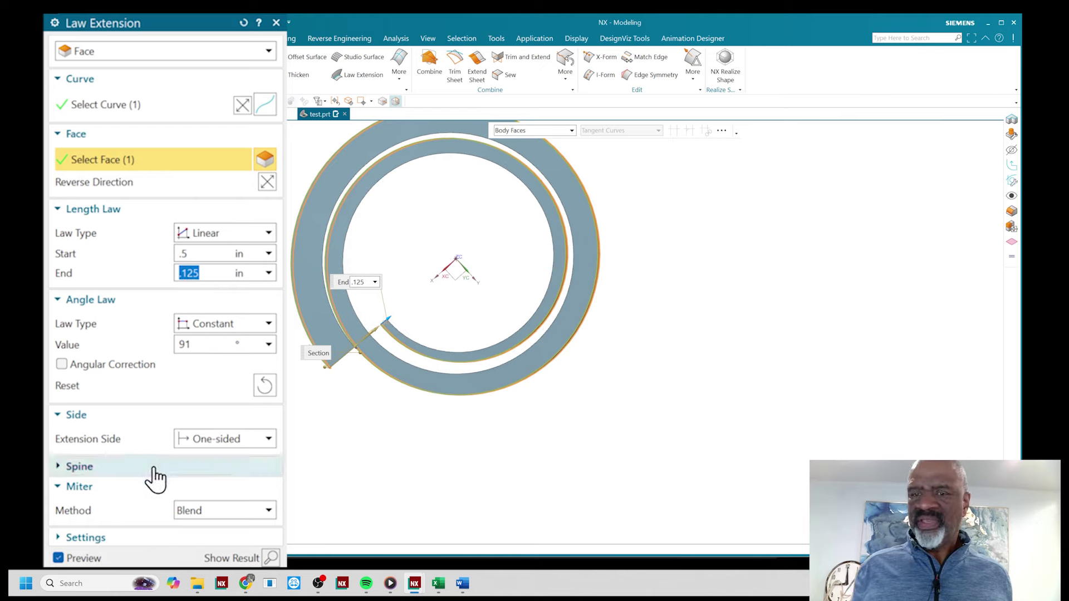
left_click(218, 253)
type(".25")
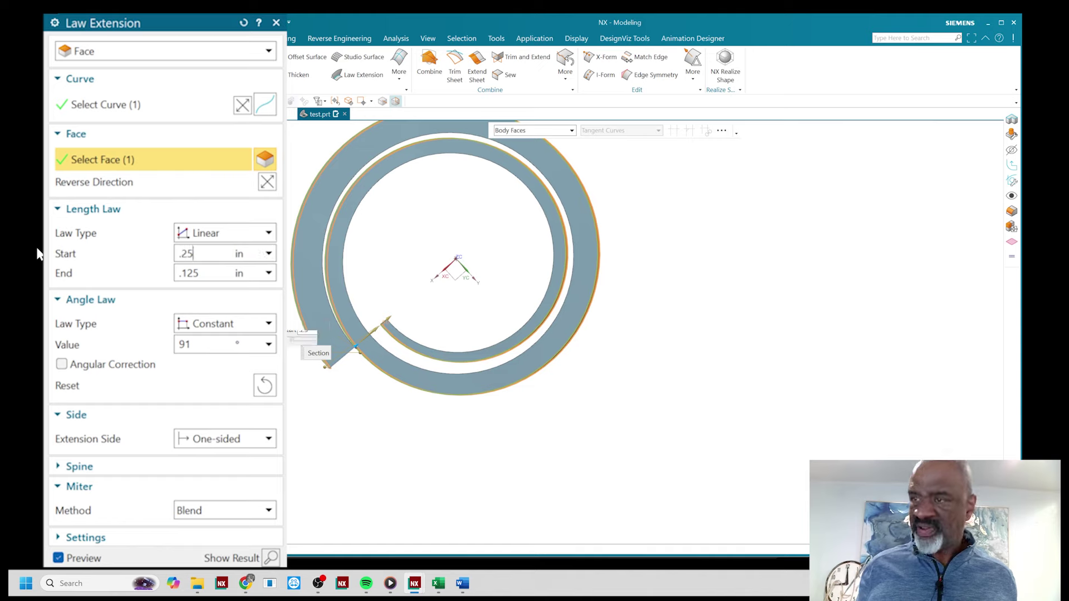
key("Return")
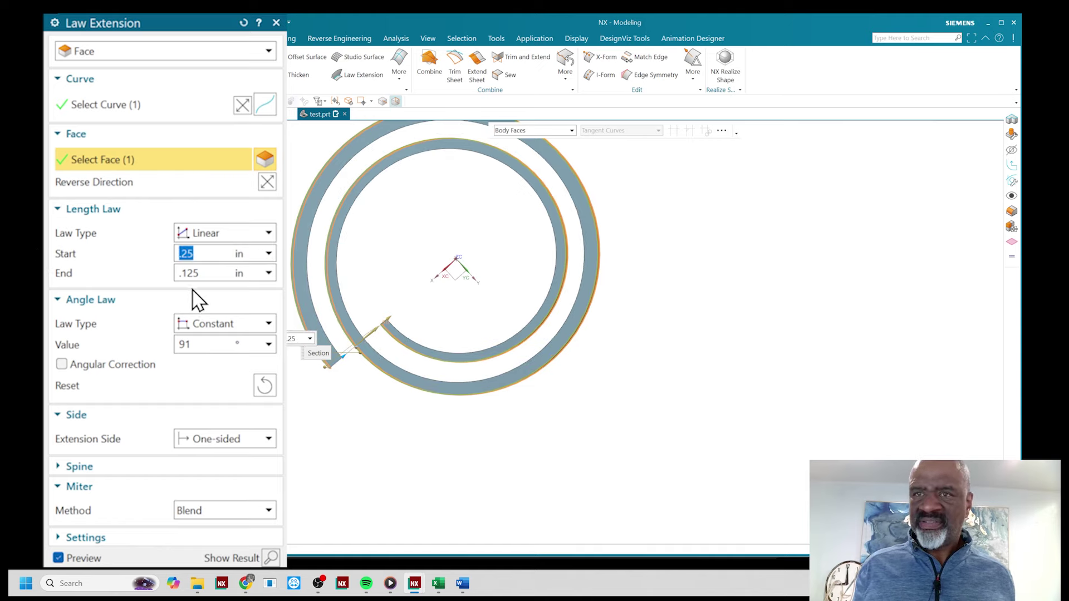
left_click(201, 344)
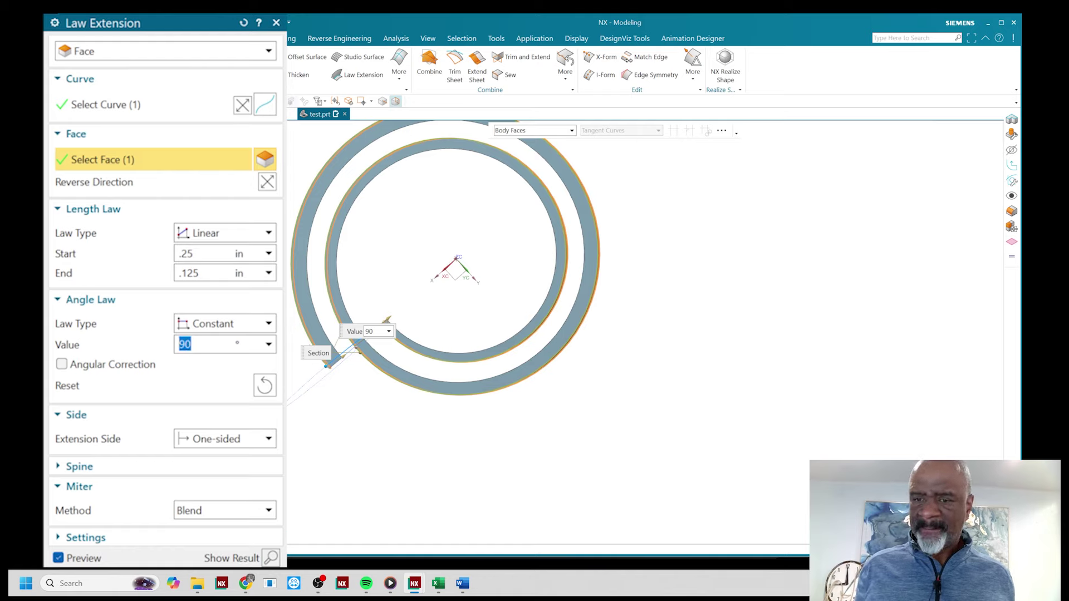
key("Return")
middle_click_drag(364, 441, 310, 365)
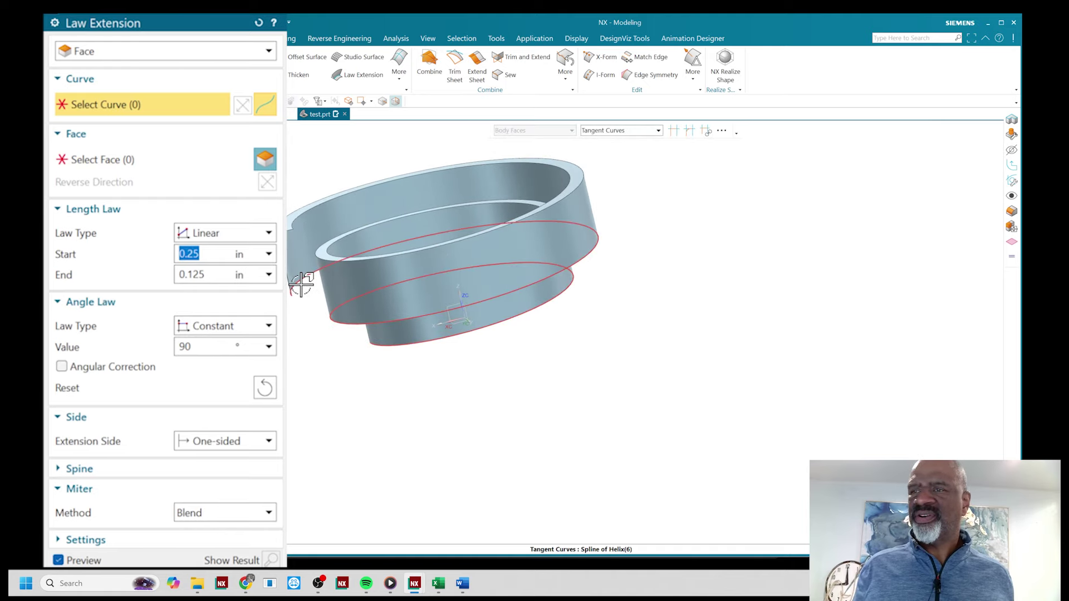
Pick the ribbon's lower edge and face to create the Law Extension (9) flange
left_click(301, 285)
left_click(111, 159)
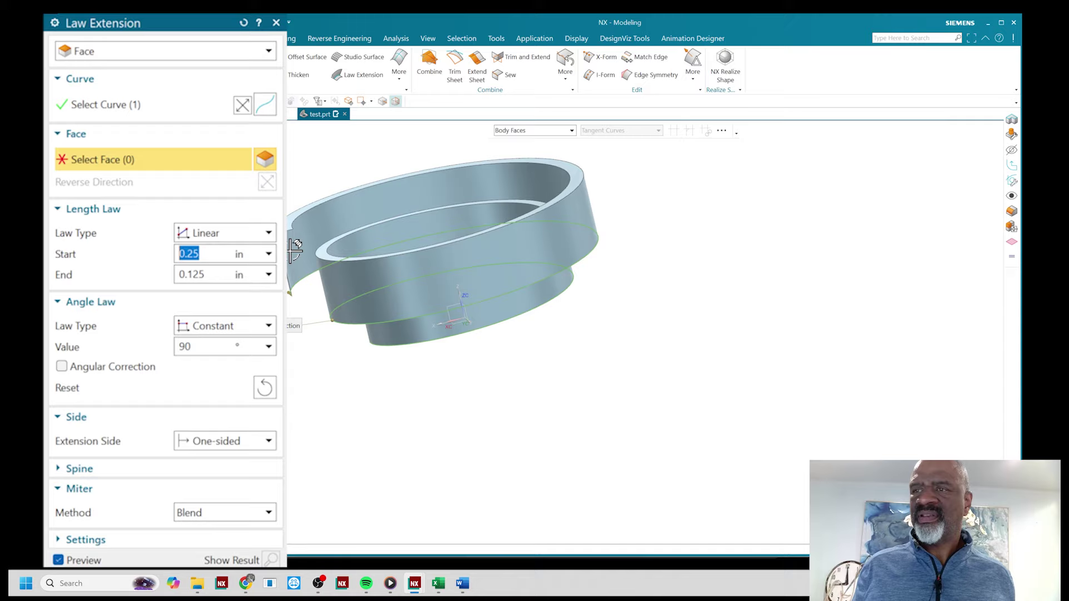
left_click(289, 259)
middle_click_drag(288, 259, 288, 352)
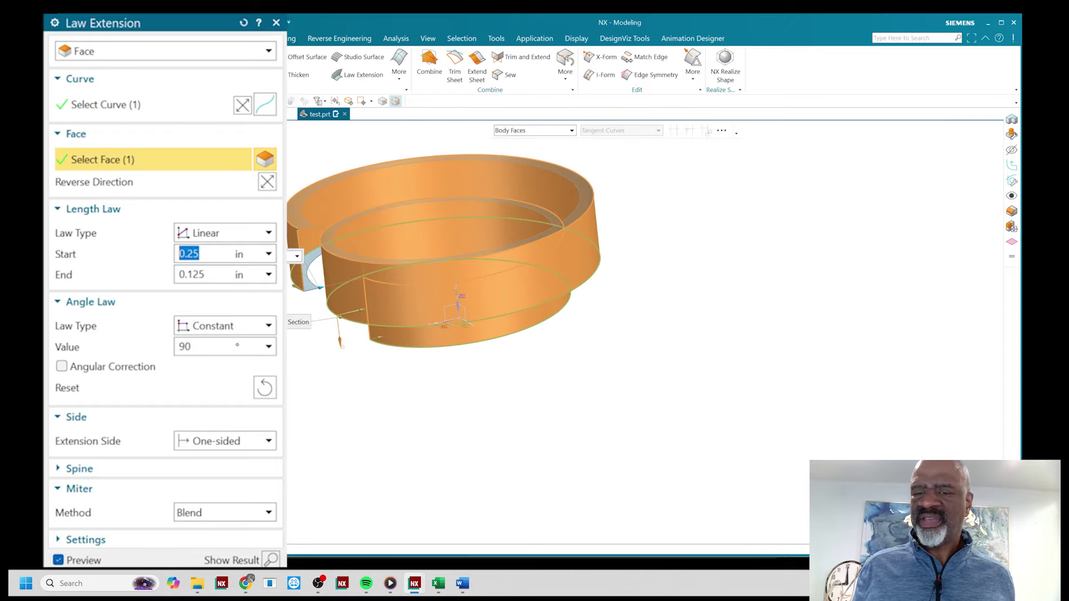
left_click(134, 479)
middle_click_drag(477, 406, 481, 346)
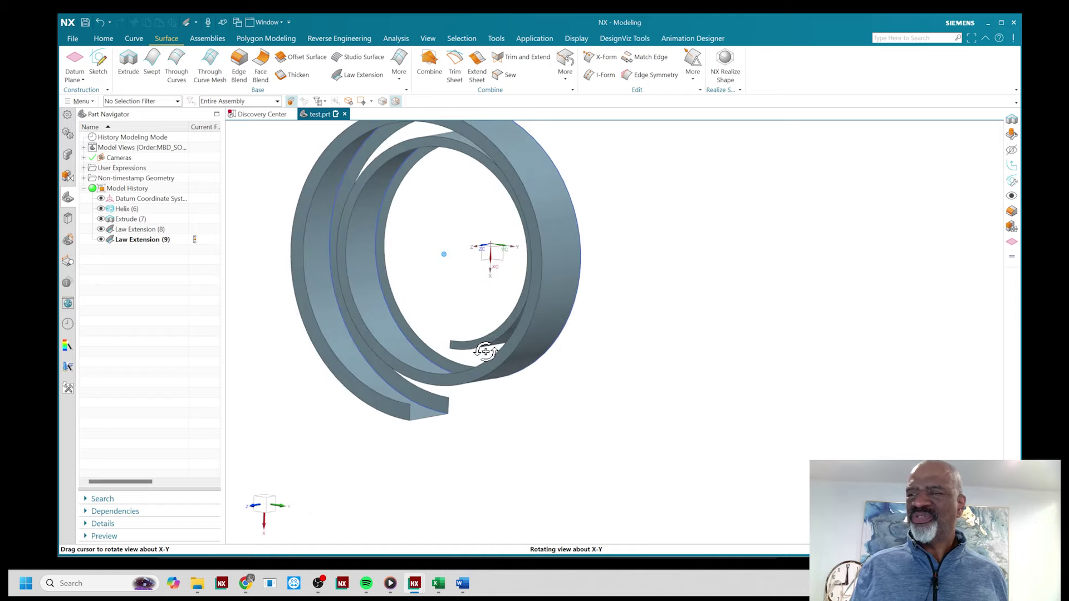
Extrude the channel's three end edges into a straight 16.8 in leg
middle_click_drag(485, 351, 489, 362)
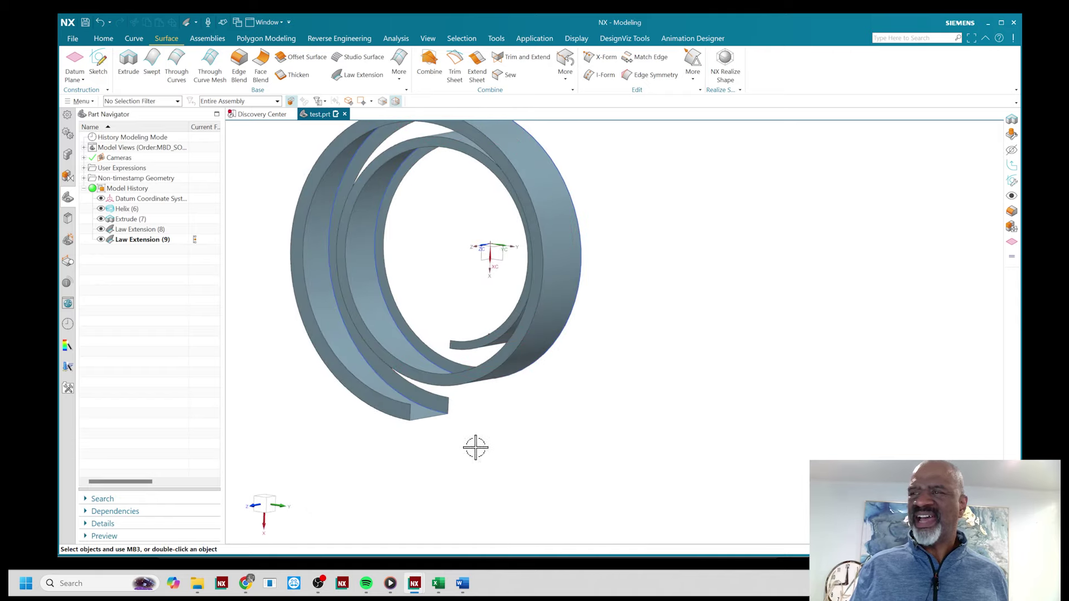
middle_click_drag(601, 443, 575, 444)
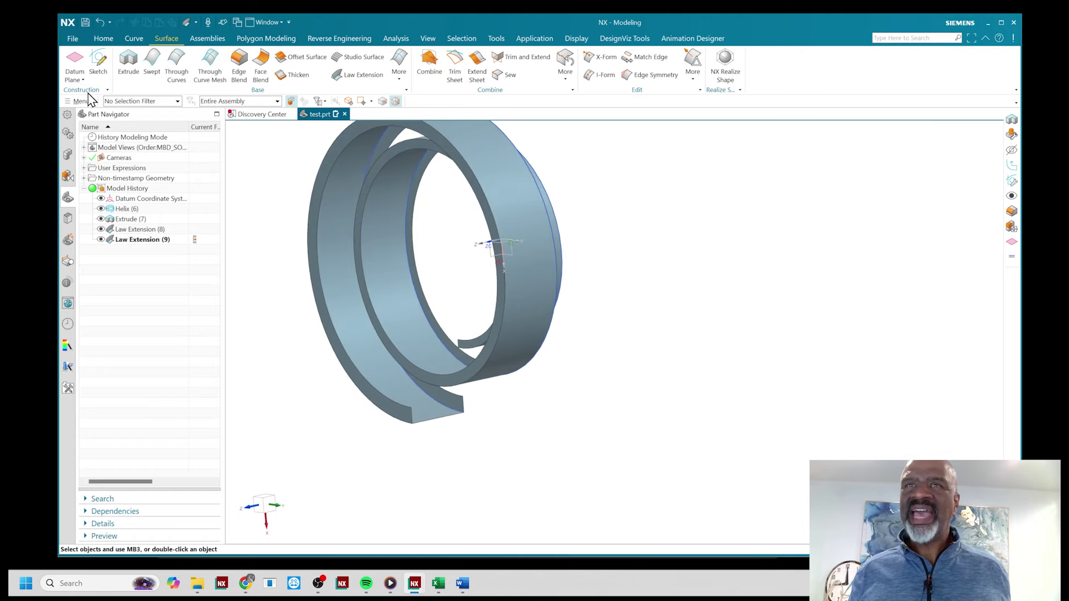
left_click(127, 65)
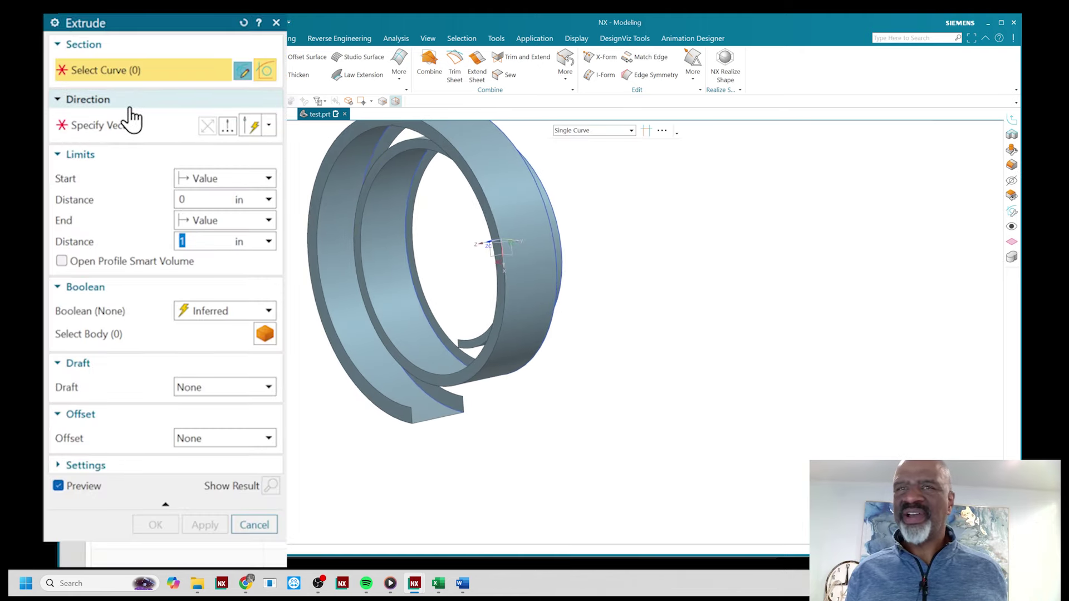
scroll(420, 431, "up", 3)
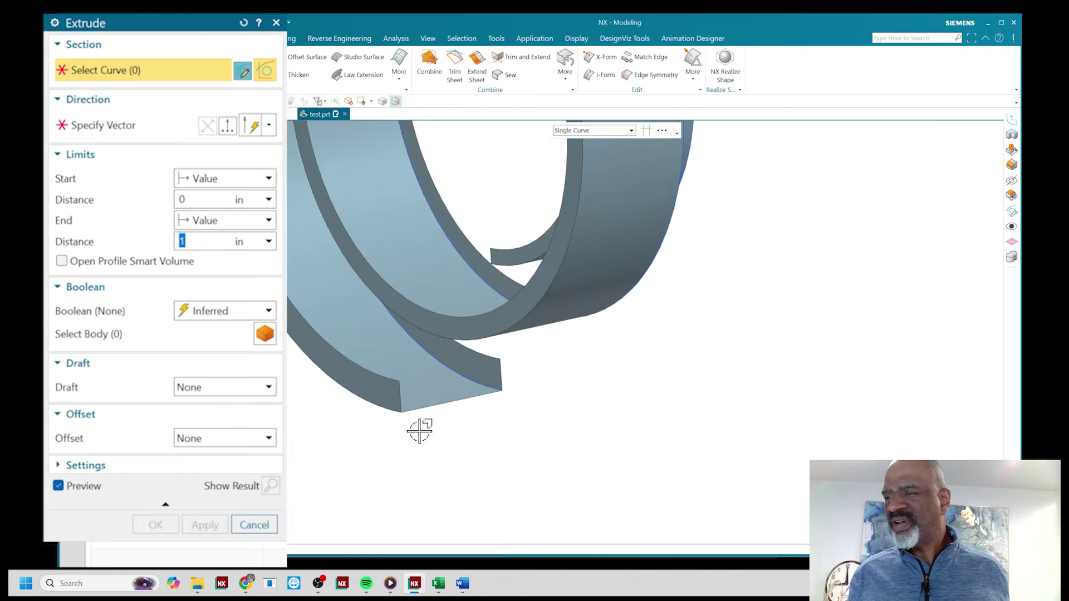
left_click(399, 389)
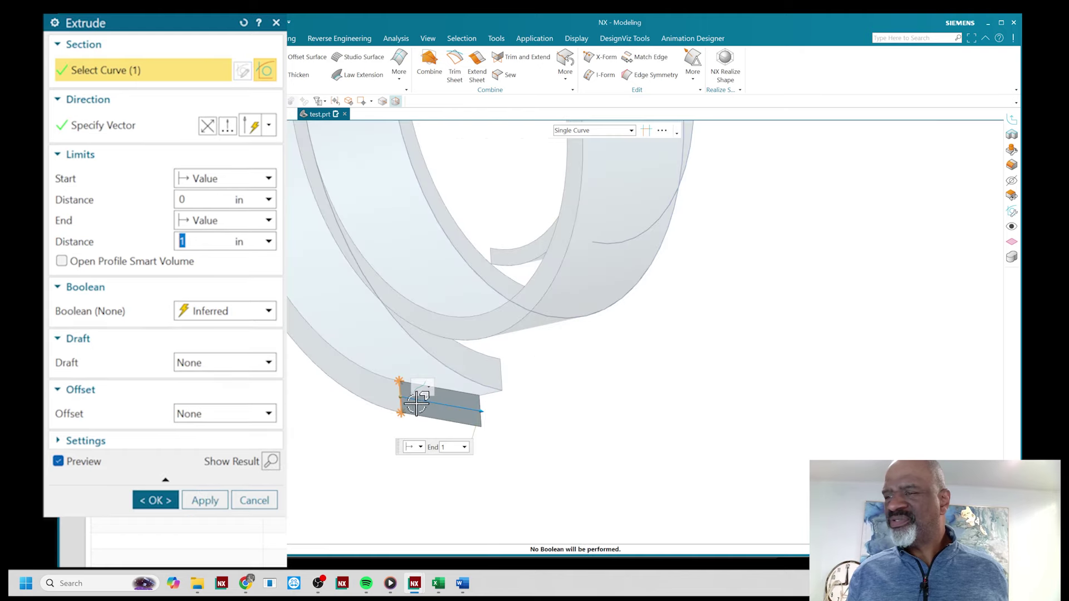
left_click(491, 394)
left_click(504, 367)
scroll(520, 340, "down", 3)
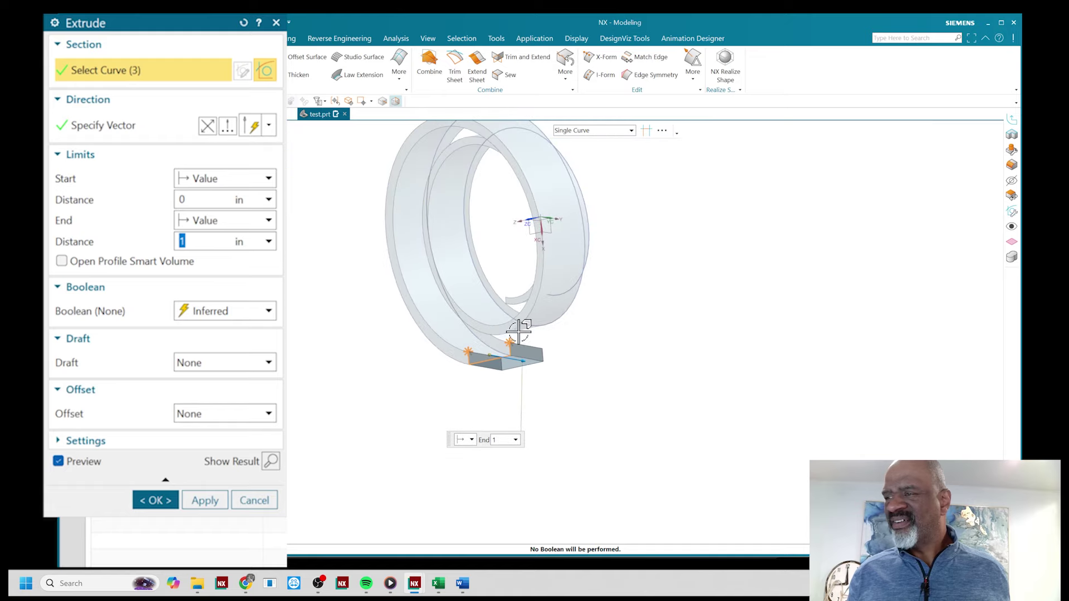
left_click_drag(526, 360, 1048, 418)
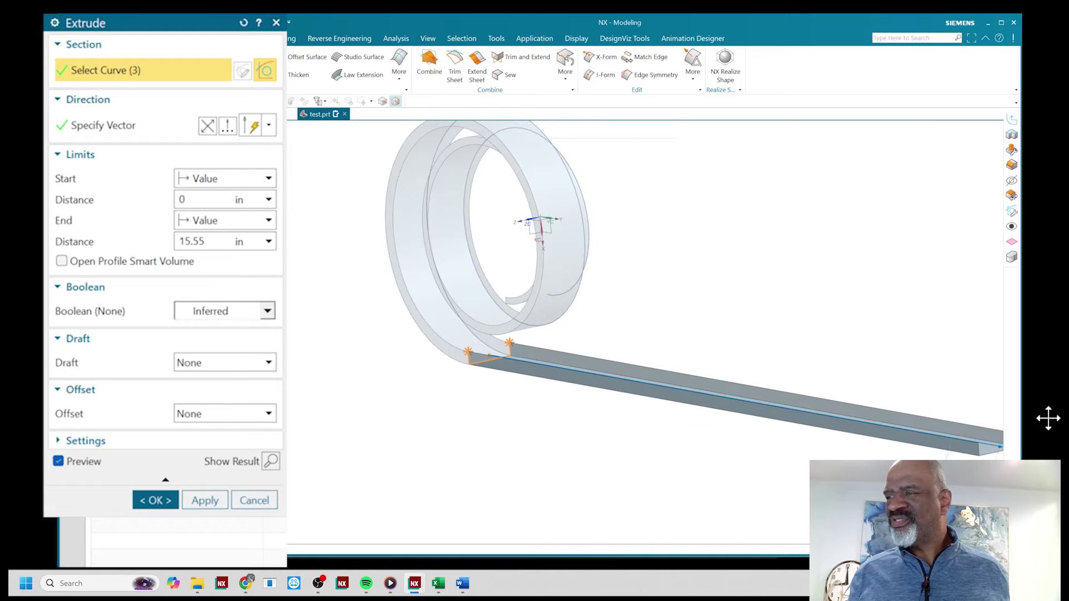
left_click(155, 500)
scroll(551, 284, "down", 2)
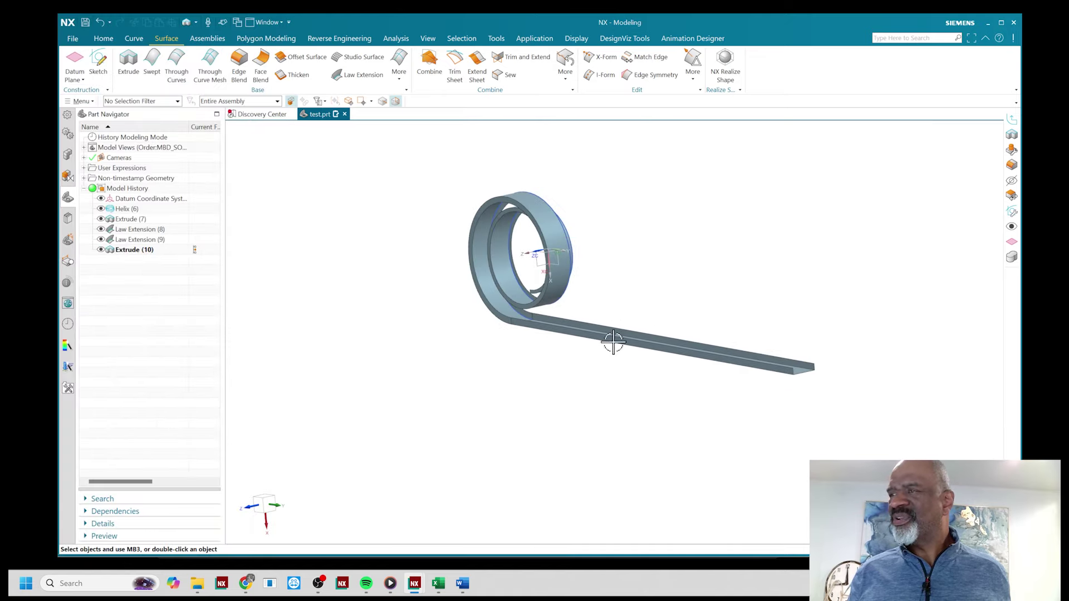
Edit Helix (6) to a 1 in pitch and accept the update
middle_click_drag(663, 279, 596, 287)
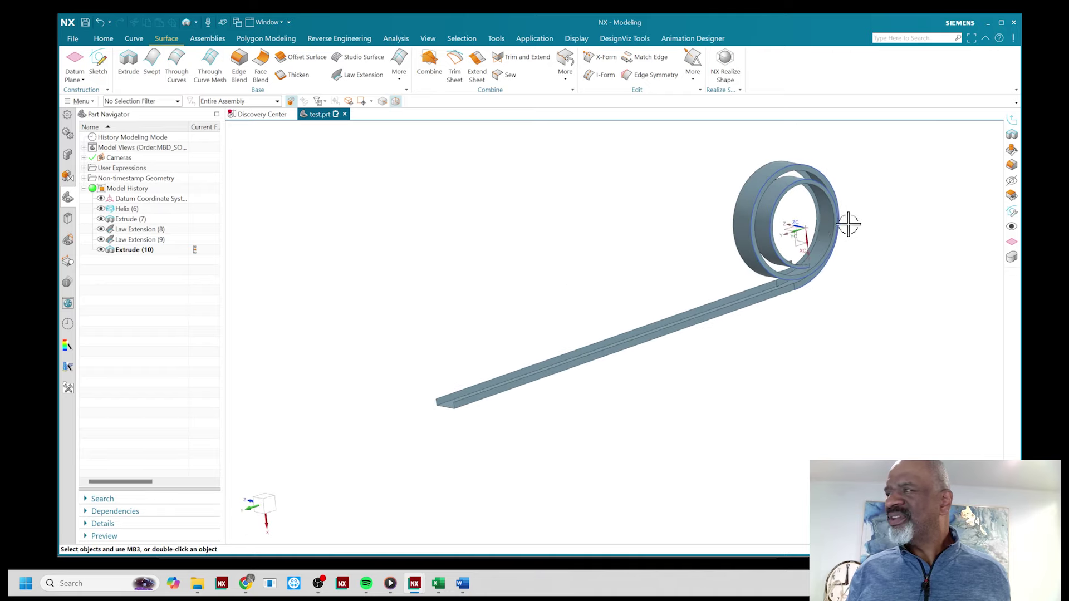
scroll(832, 264, "up", 4)
middle_click_drag(832, 264, 718, 278)
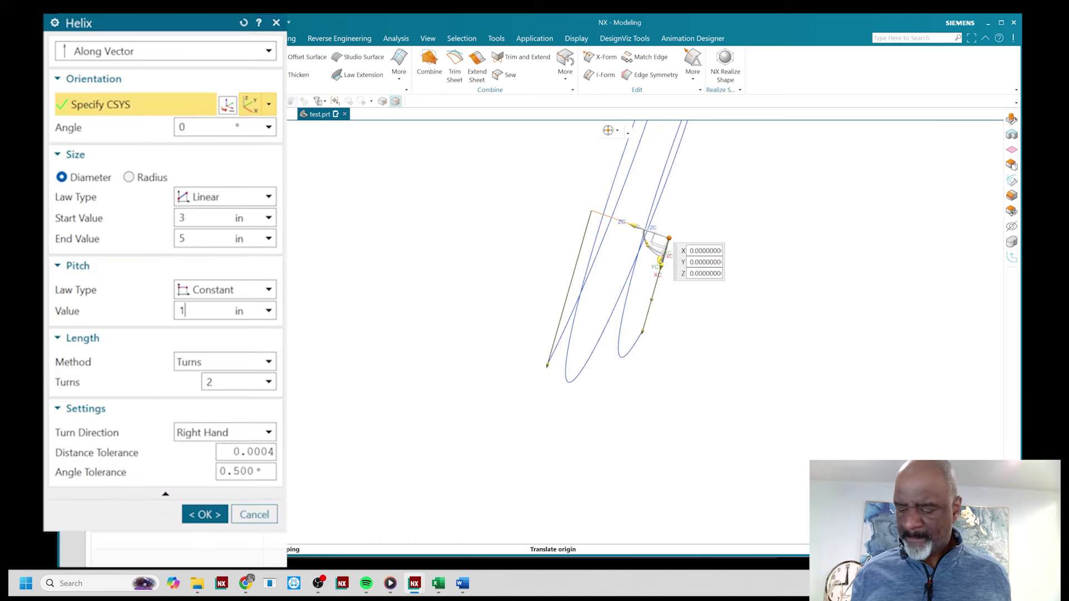
key("Return")
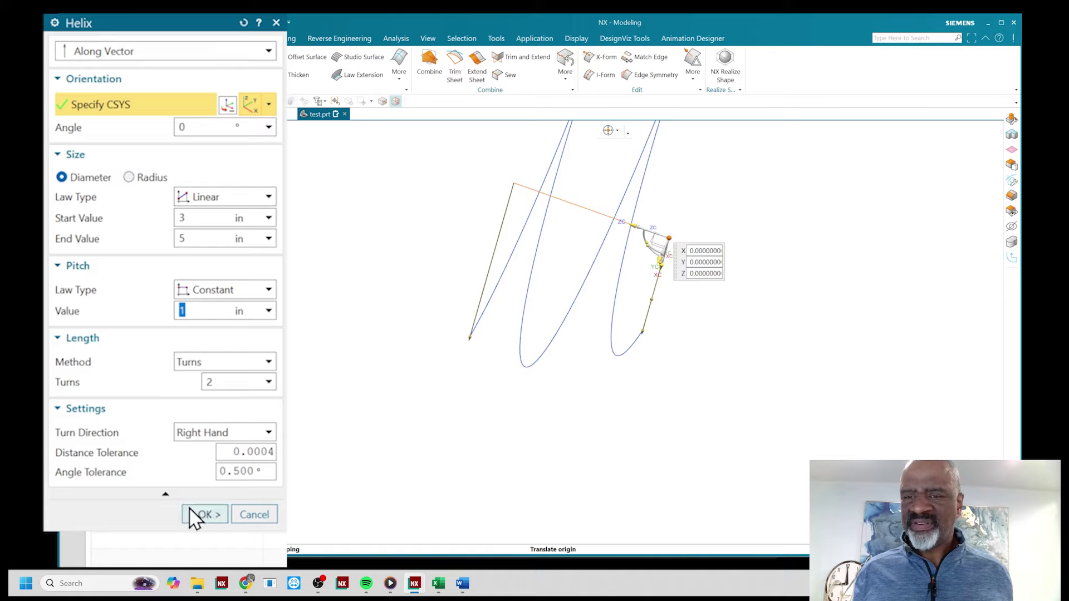
left_click(200, 515)
middle_click_drag(322, 300, 536, 405)
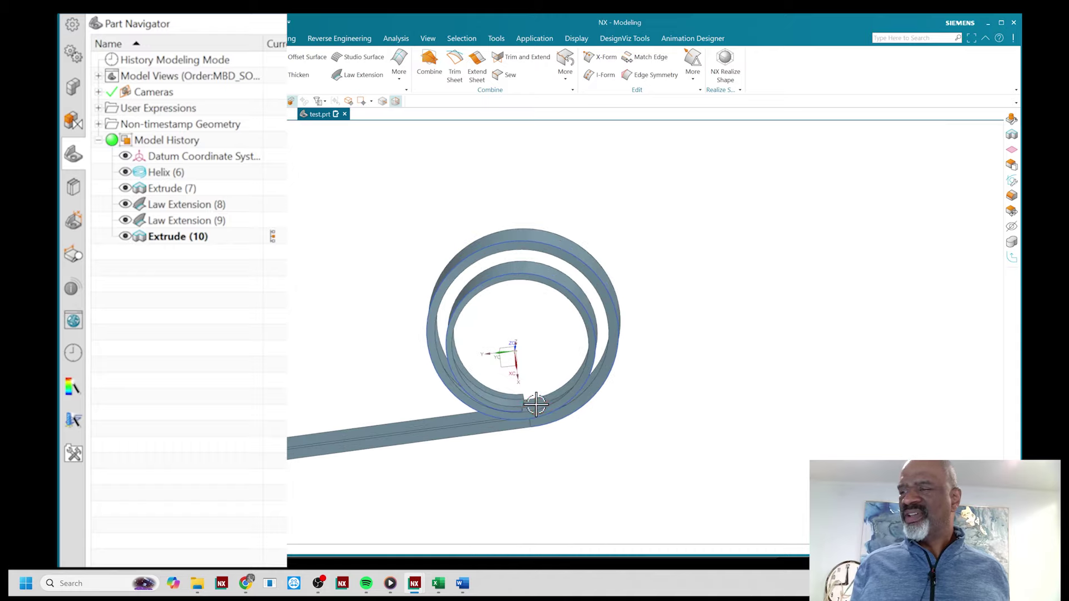
middle_click_drag(783, 340, 735, 340)
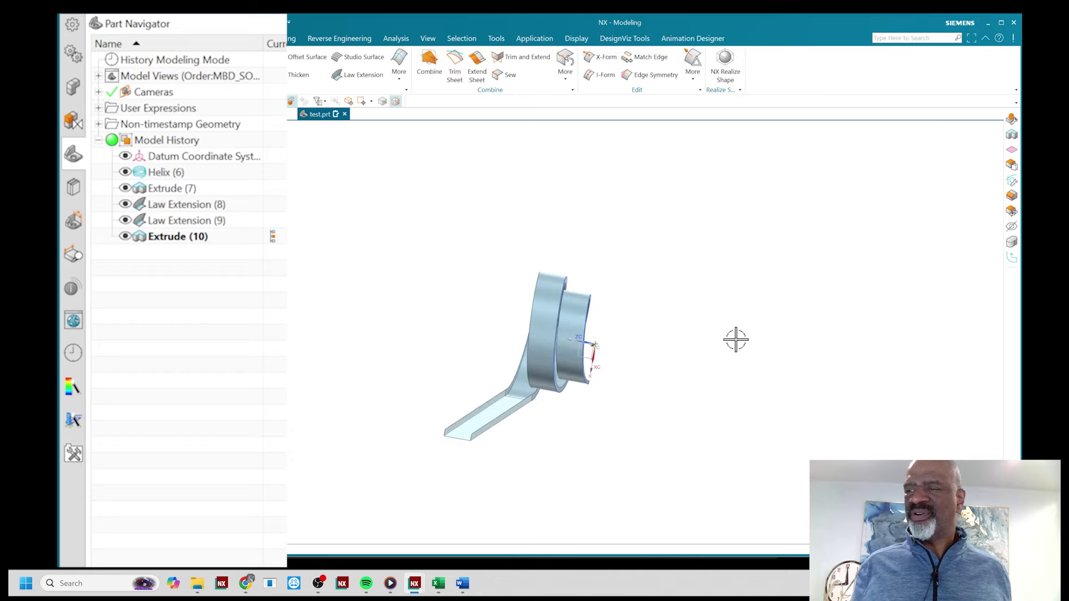
middle_click_drag(338, 240, 320, 248)
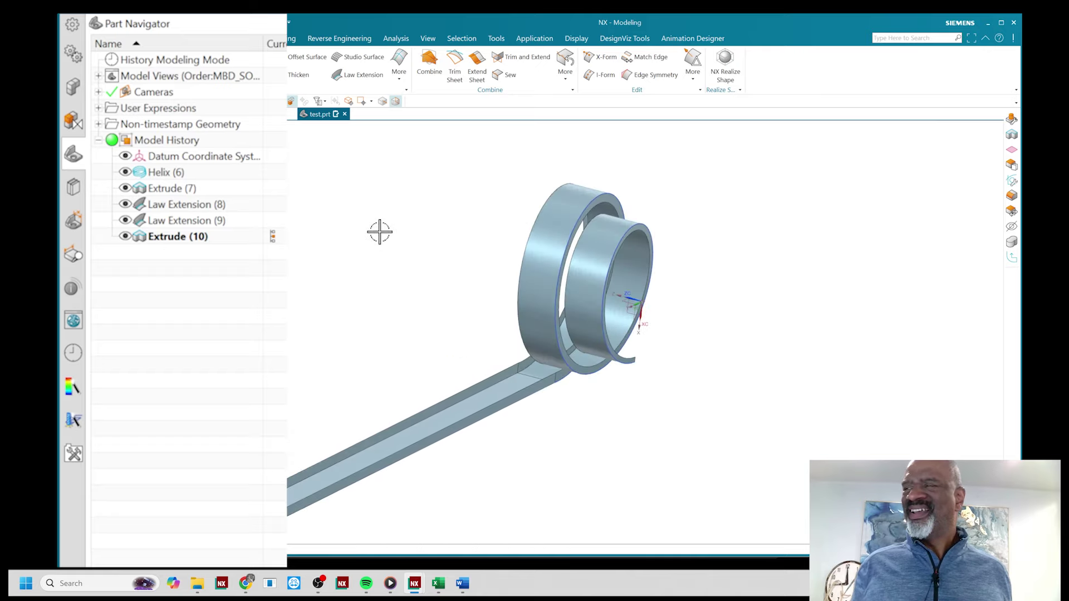
middle_click_drag(379, 231, 390, 277, "shift")
scroll(447, 236, "up", 2)
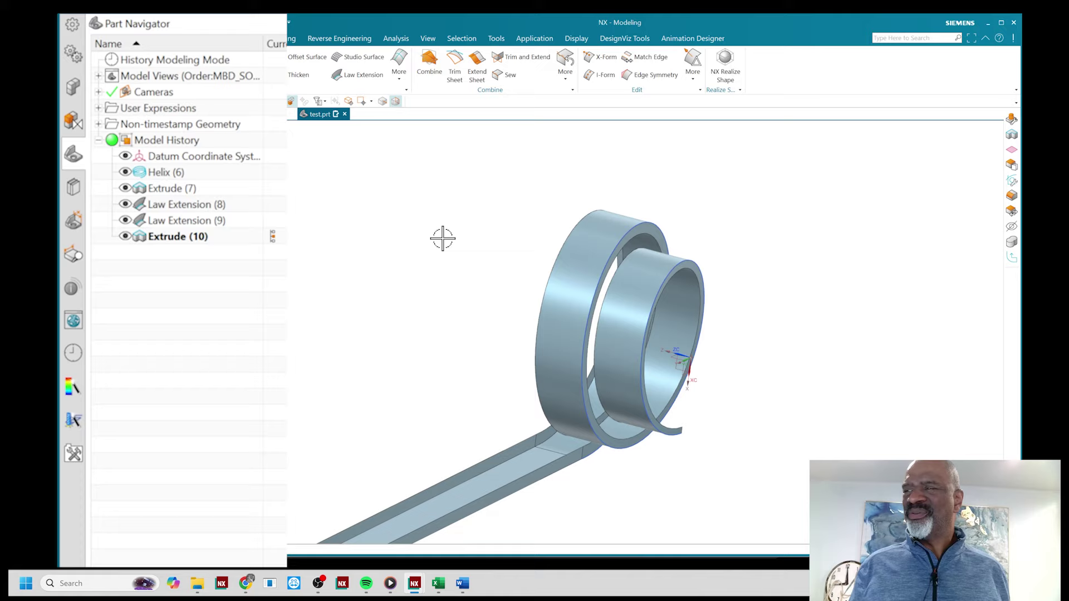